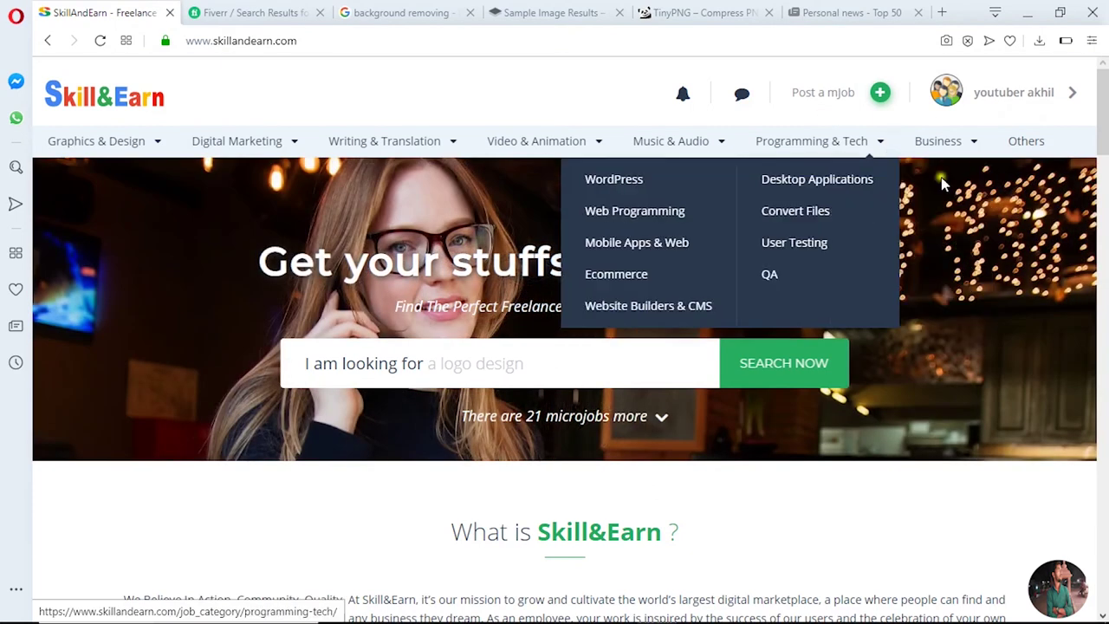
{"action": "scroll", "coordinate": [1106, 126], "scroll_direction": "down", "scroll_amount": 1}
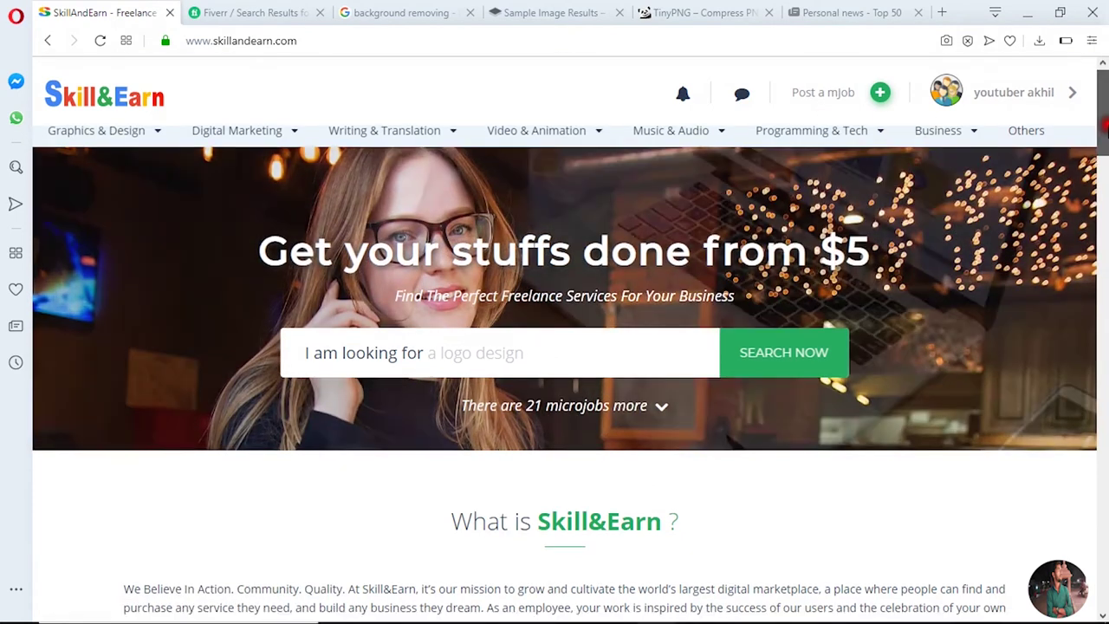
{"action": "scroll", "coordinate": [1104, 121], "scroll_direction": "up", "scroll_amount": 1}
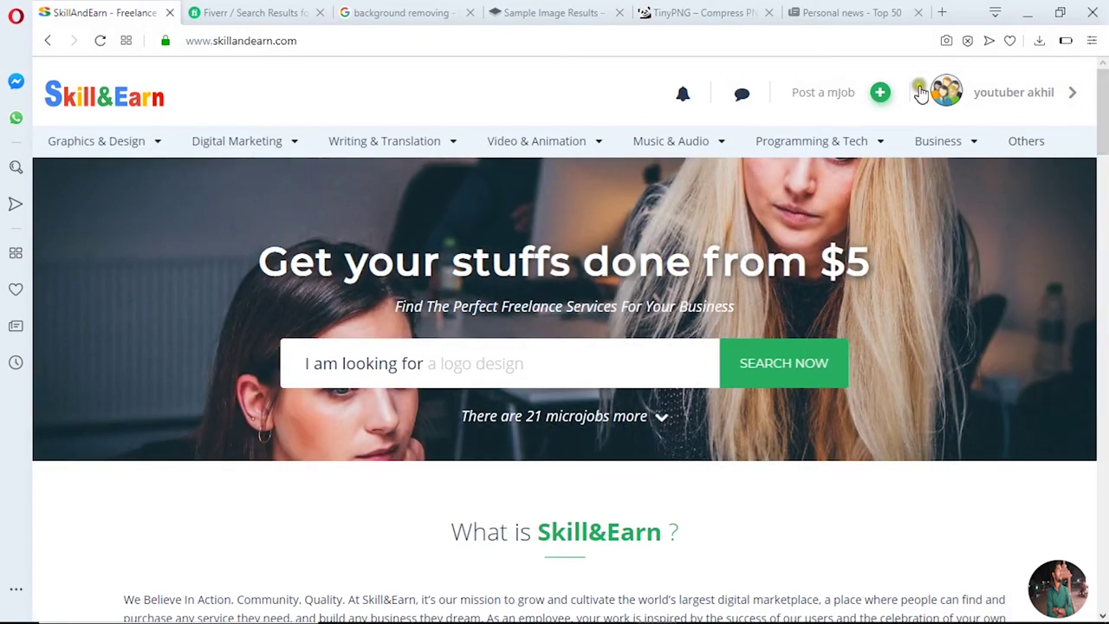
Step: Search Google for "timer" in a new tab and start the 5-minute countdown
{"action": "left_click", "coordinate": [942, 15]}
{"action": "type", "text": "time"}
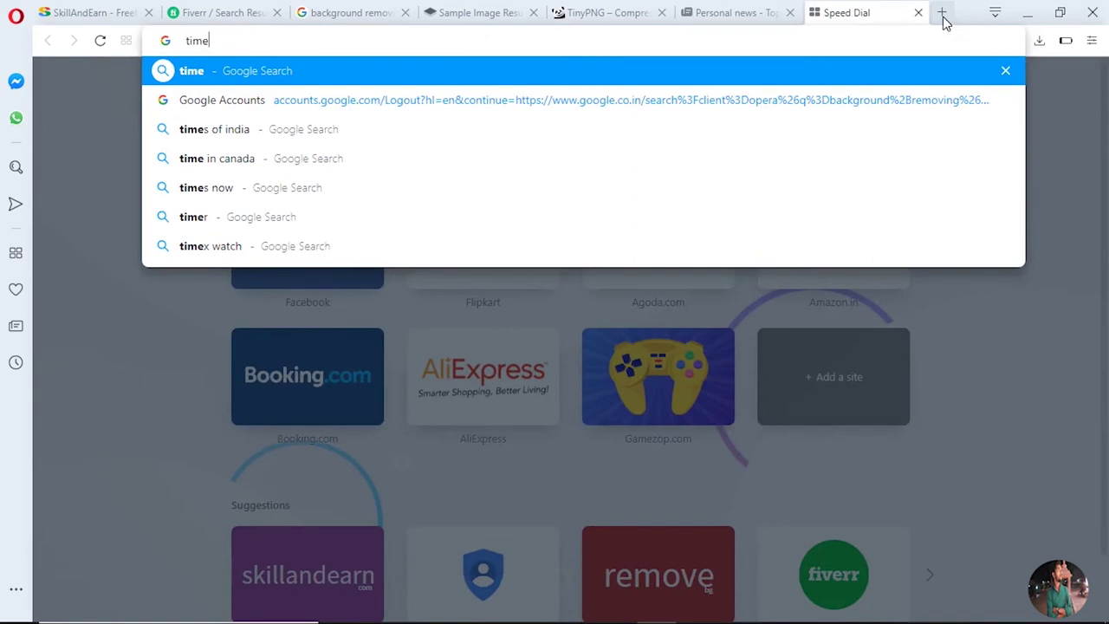
{"action": "type", "text": "r"}
{"action": "key", "text": "Return"}
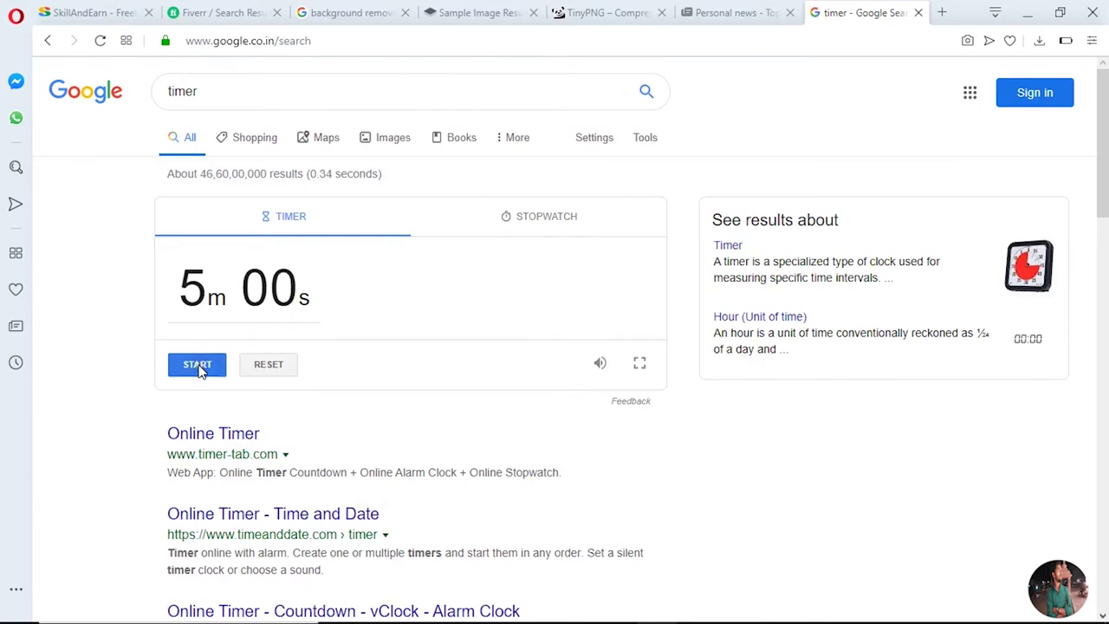
{"action": "left_click", "coordinate": [197, 367]}
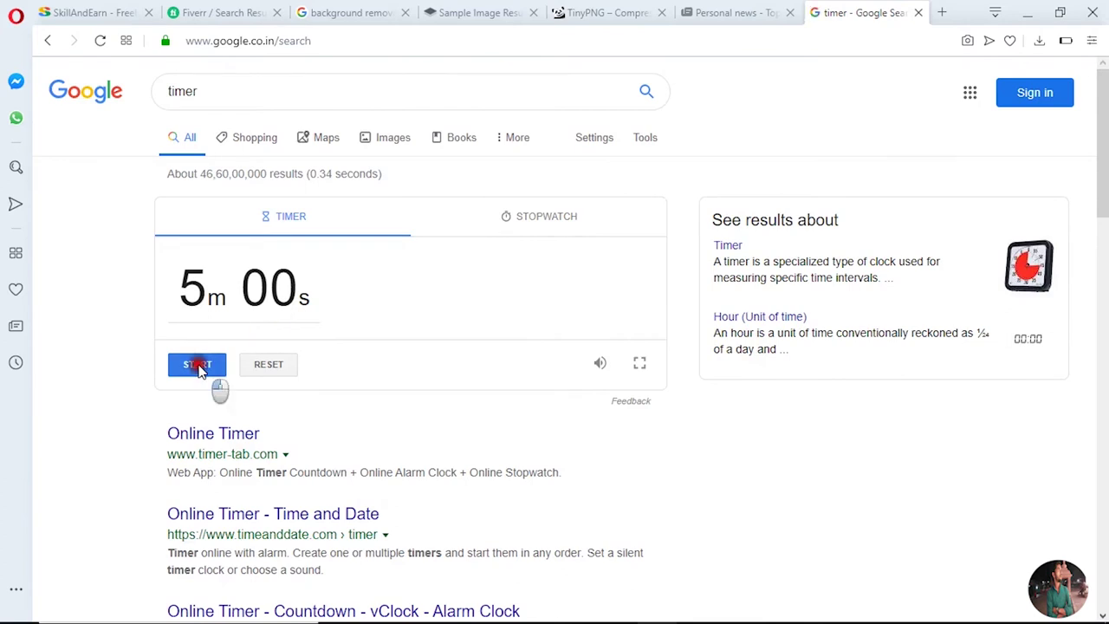
Step: Return to Skill&Earn, check the messages and notifications, and open the new order for the image background removal mJob
{"action": "left_click", "coordinate": [119, 11]}
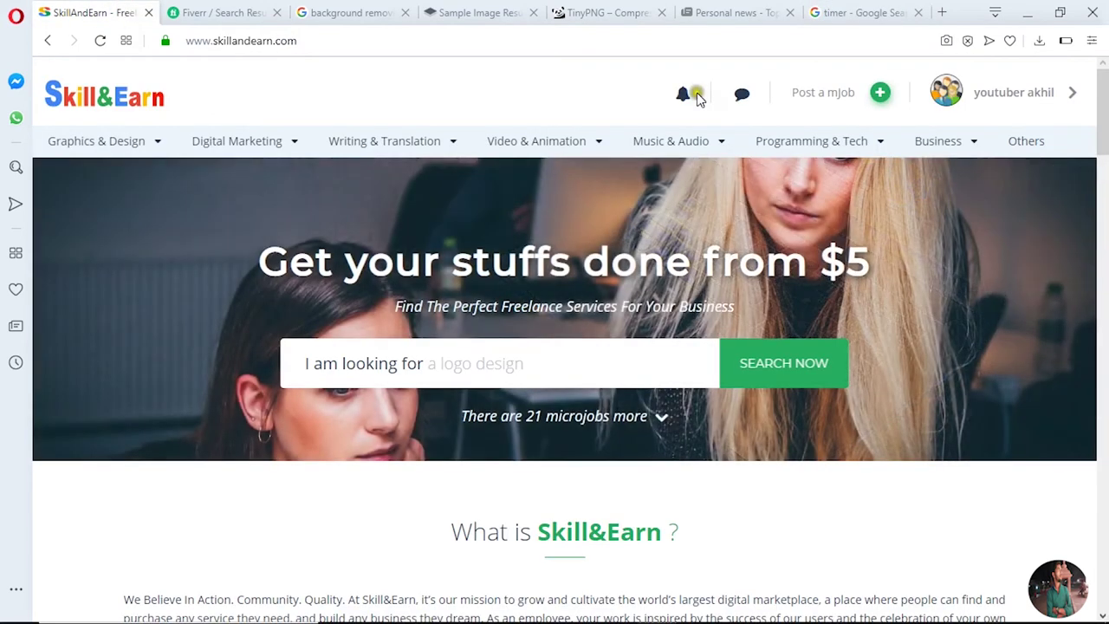
{"action": "left_click", "coordinate": [747, 97]}
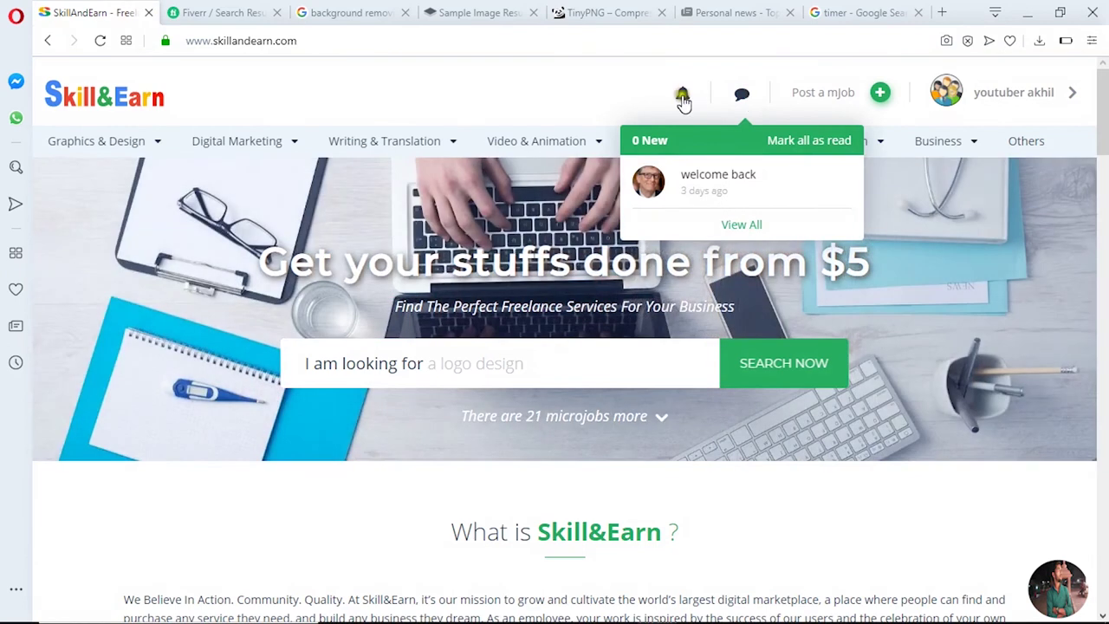
{"action": "left_click", "coordinate": [683, 99]}
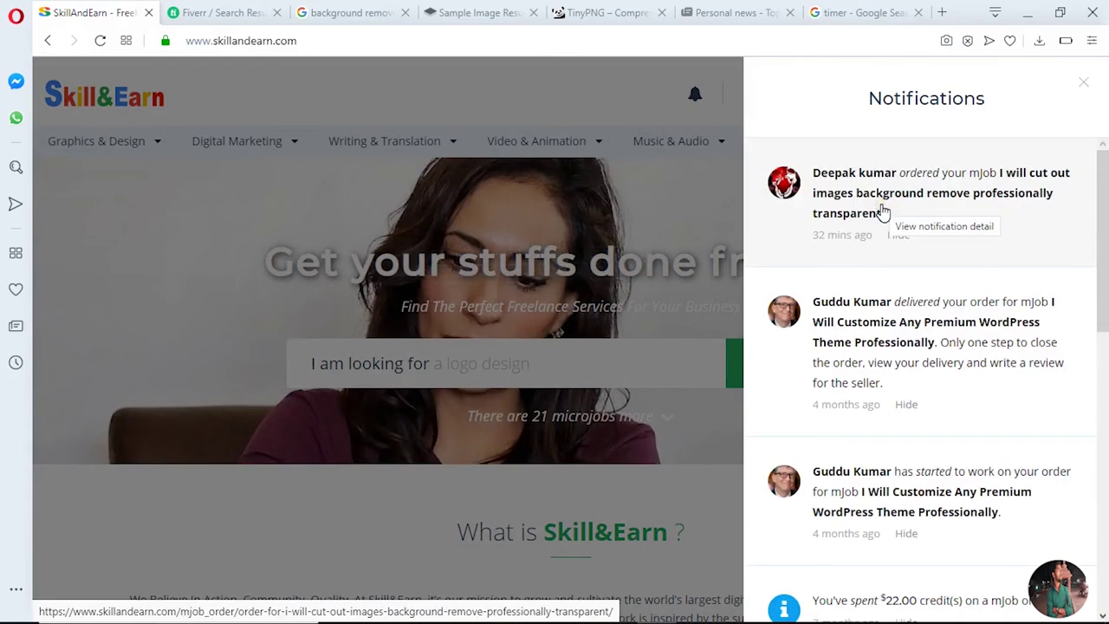
{"action": "left_click", "coordinate": [917, 181]}
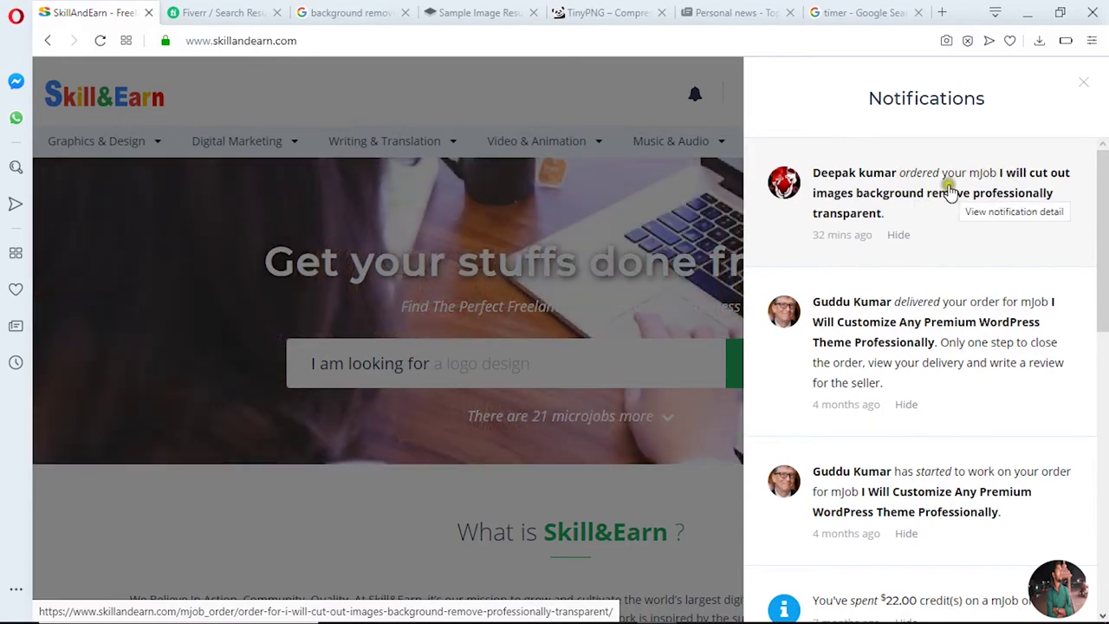
{"action": "left_click", "coordinate": [901, 200]}
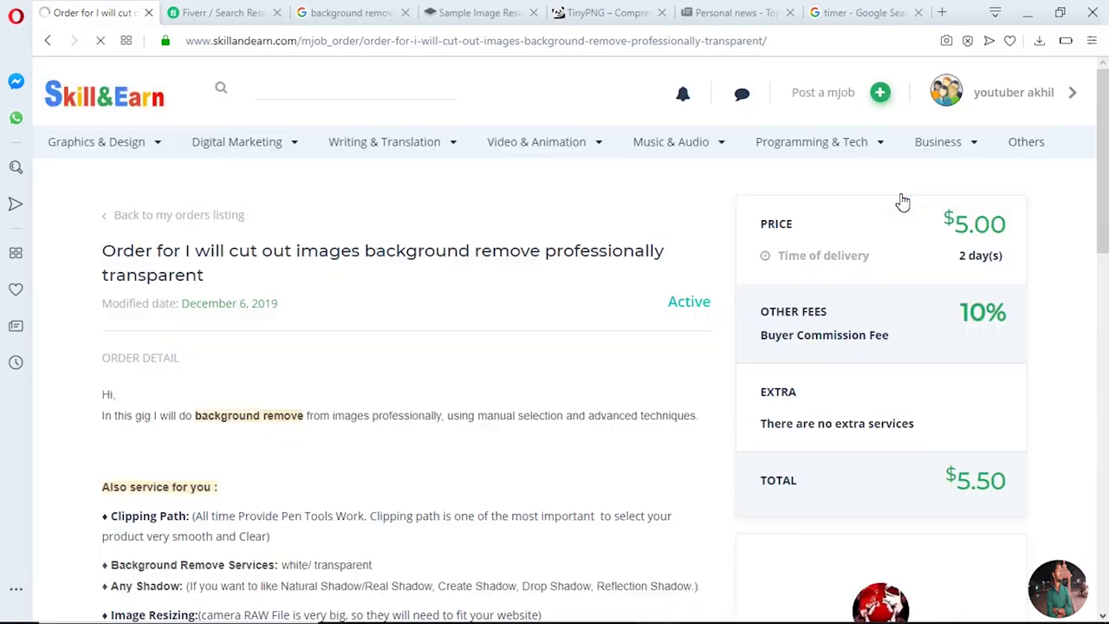
{"action": "mouse_move", "coordinate": [1106, 152]}
{"action": "left_mouse_down"}
{"action": "mouse_move", "coordinate": [1106, 182]}
{"action": "mouse_move", "coordinate": [1105, 145]}
{"action": "left_mouse_up"}
Step: Open the background removal service from Latest Services on the Skill&Earn homepage and view its gallery images
{"action": "left_click", "coordinate": [137, 102]}
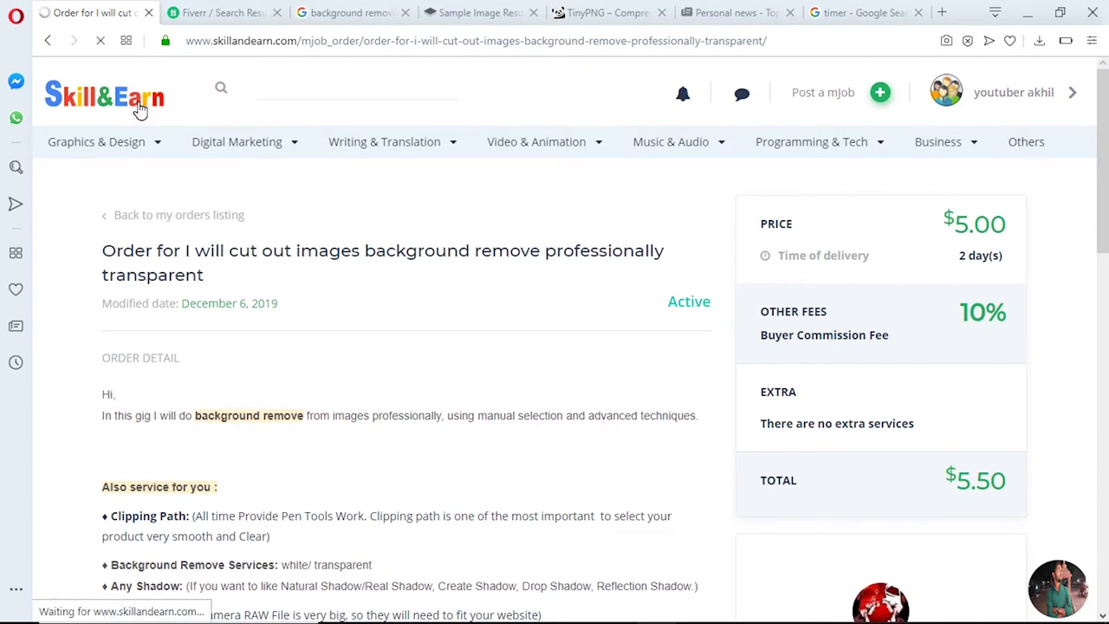
{"action": "scroll", "coordinate": [372, 378], "scroll_direction": "down", "scroll_amount": 3}
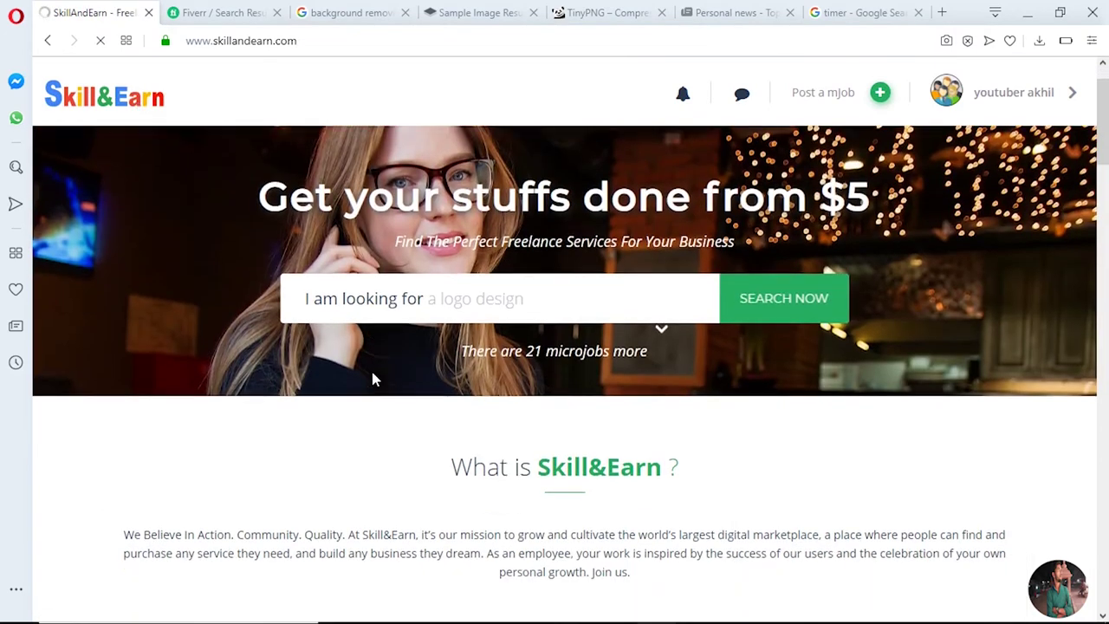
{"action": "scroll", "coordinate": [373, 377], "scroll_direction": "down", "scroll_amount": 5}
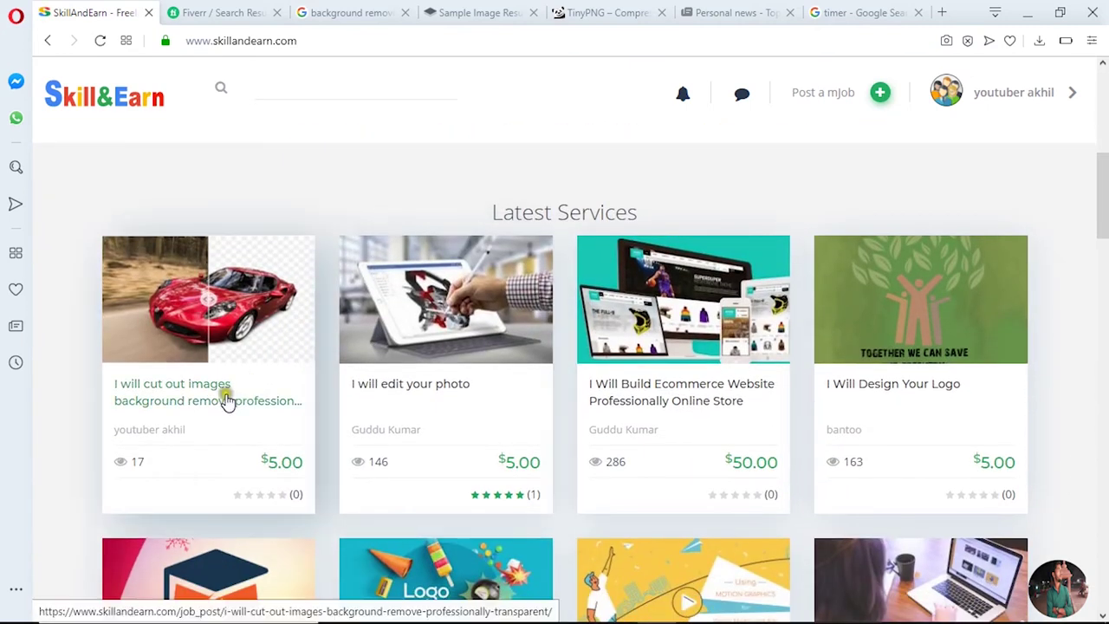
{"action": "left_click", "coordinate": [187, 401]}
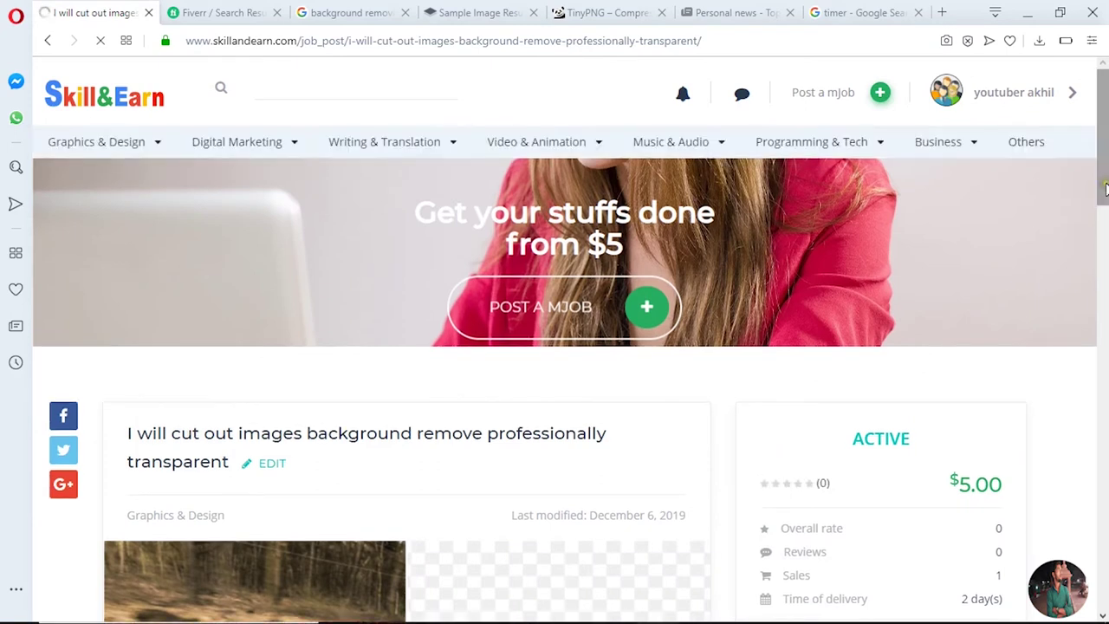
{"action": "left_click_drag", "start_coordinate": [1103, 183], "coordinate": [1106, 282]}
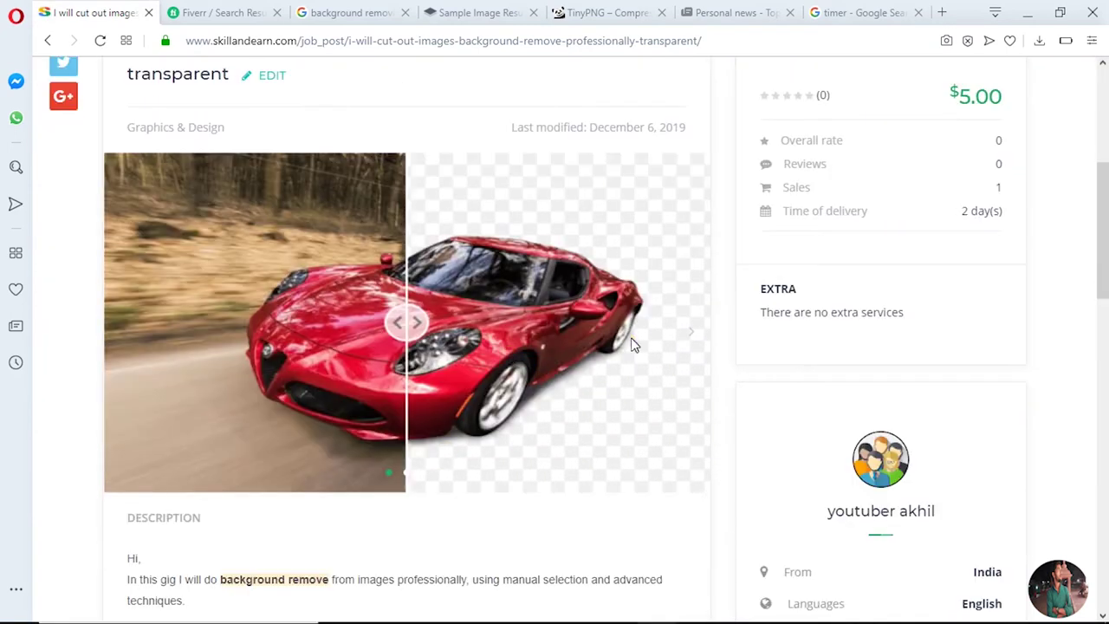
{"action": "left_click", "coordinate": [408, 474]}
{"action": "left_click", "coordinate": [426, 475]}
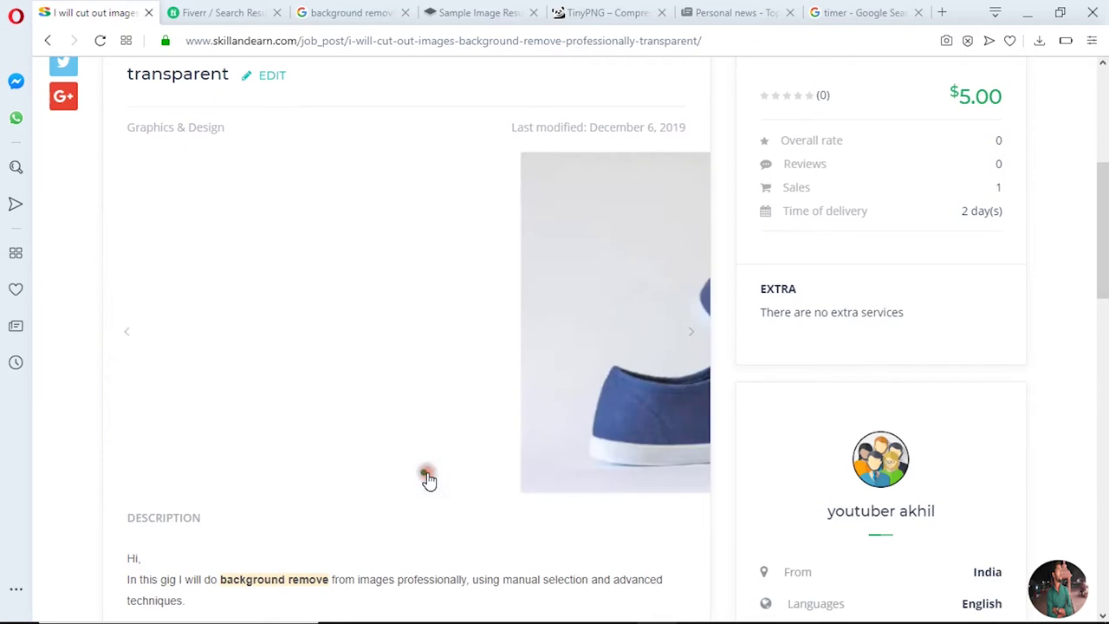
{"action": "left_click_drag", "start_coordinate": [1106, 273], "coordinate": [1105, 169]}
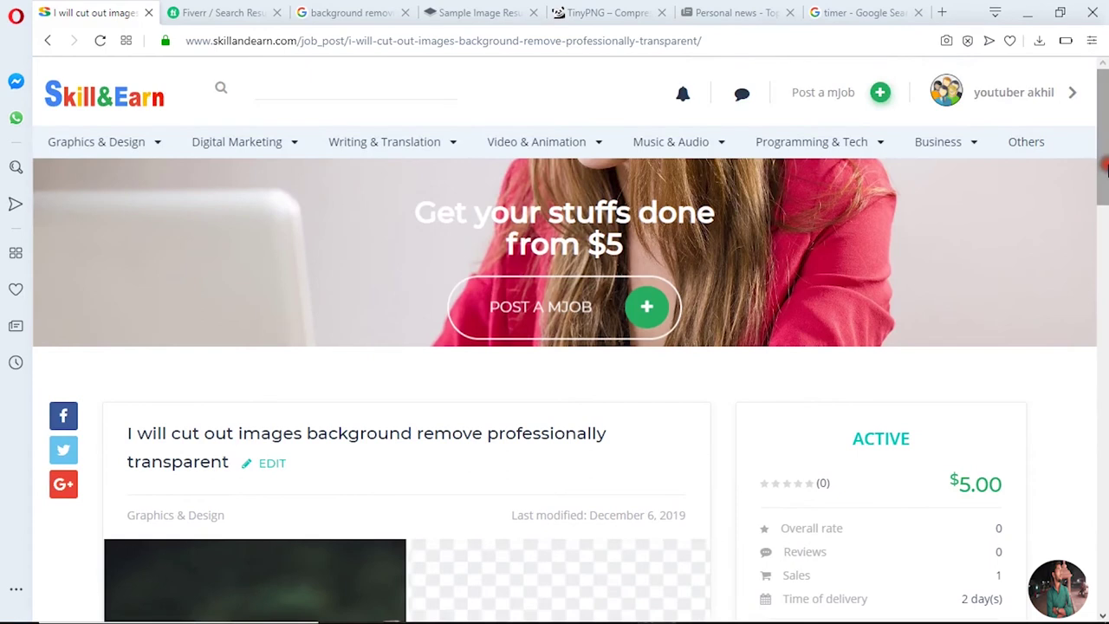
Step: Reopen the background removal order from its notification
{"action": "left_click", "coordinate": [684, 97]}
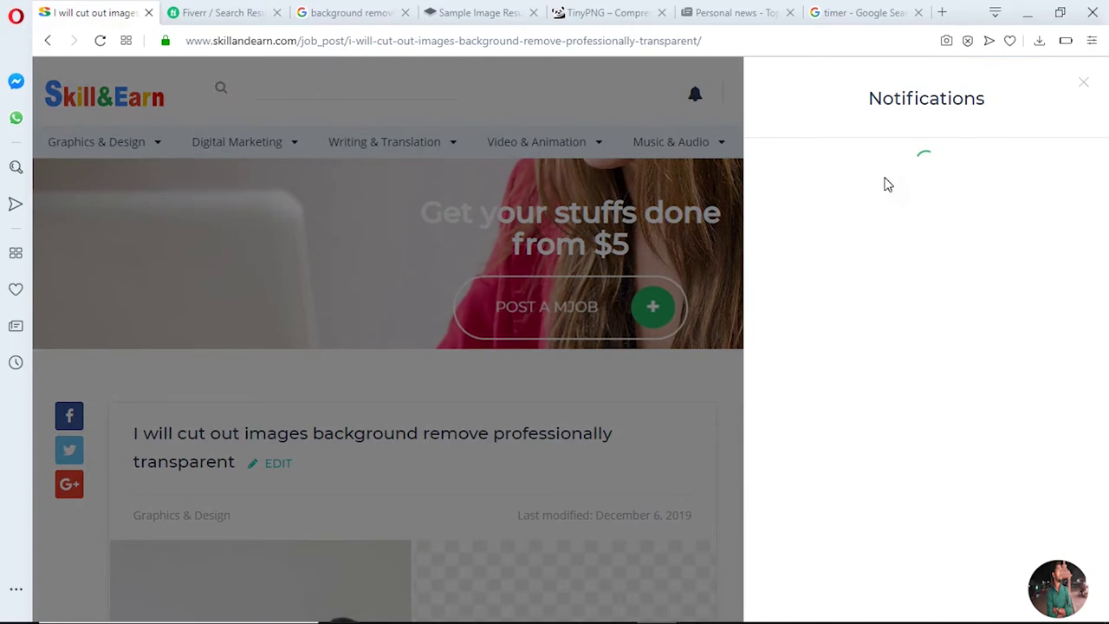
{"action": "left_click", "coordinate": [910, 186]}
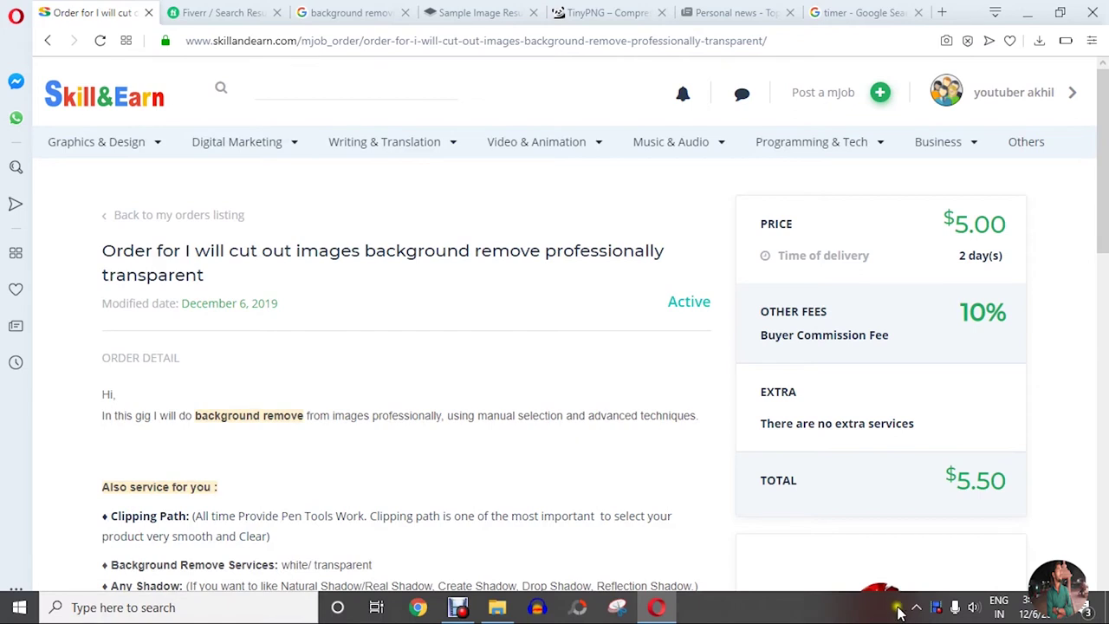
{"action": "left_click", "coordinate": [916, 608]}
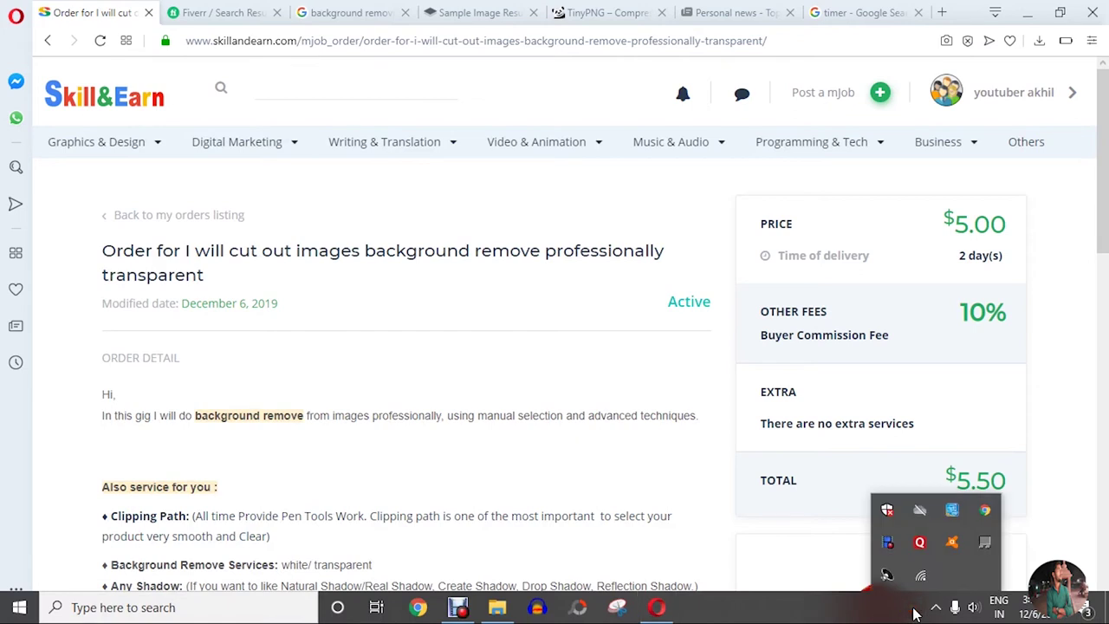
{"action": "left_click", "coordinate": [814, 574]}
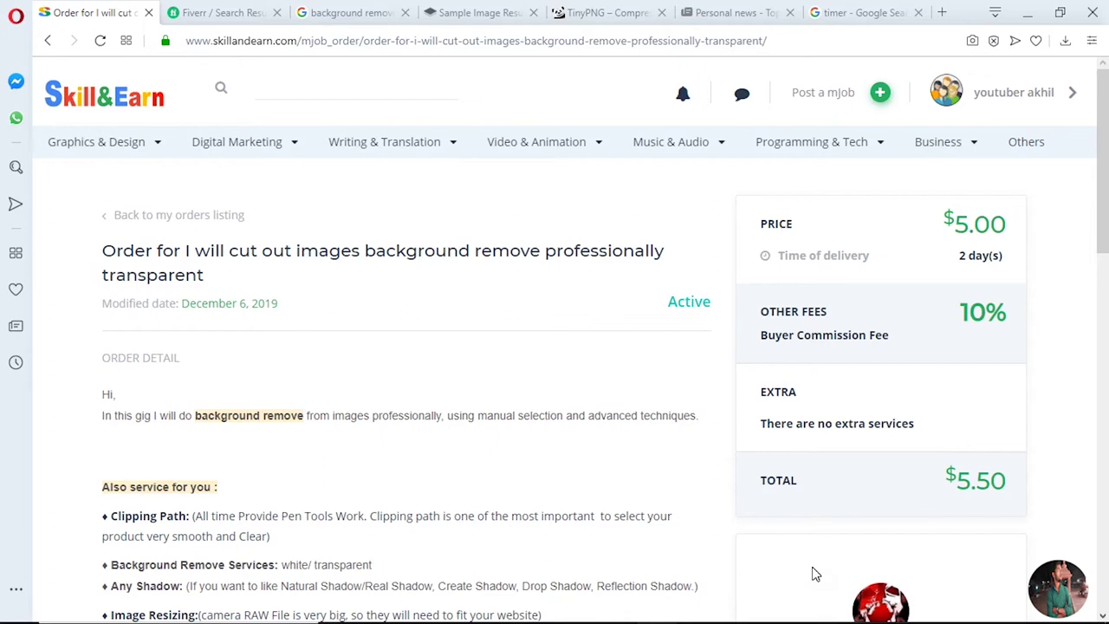
{"action": "left_click", "coordinate": [813, 568]}
{"action": "left_click", "coordinate": [812, 568]}
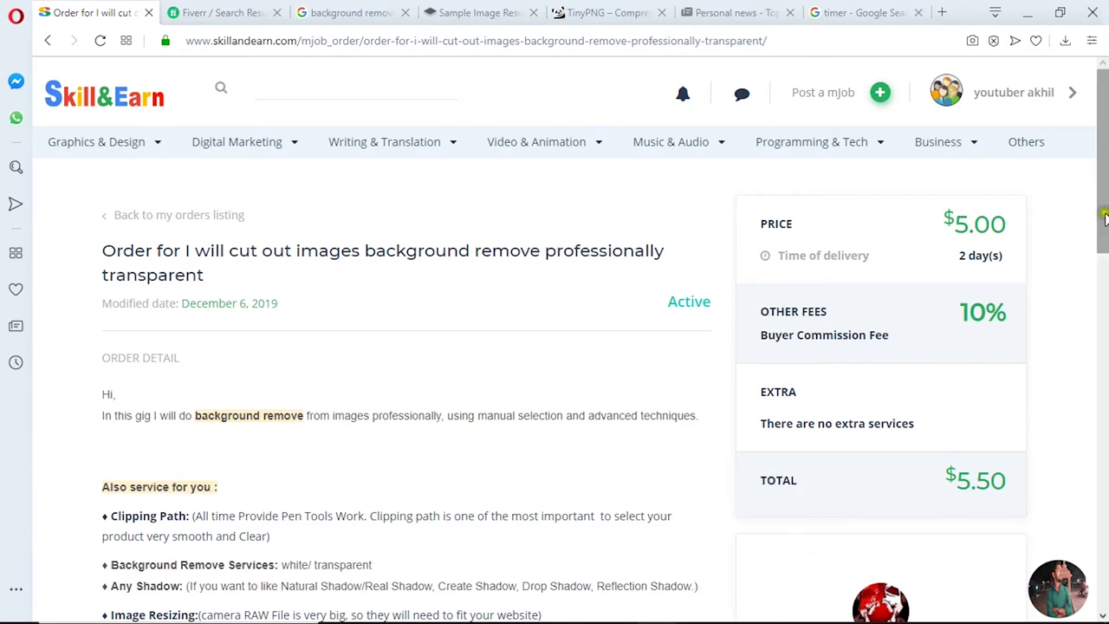
Step: Review the buyer's request below the order details and start work on the order
{"action": "left_click_drag", "start_coordinate": [1104, 221], "coordinate": [1105, 416]}
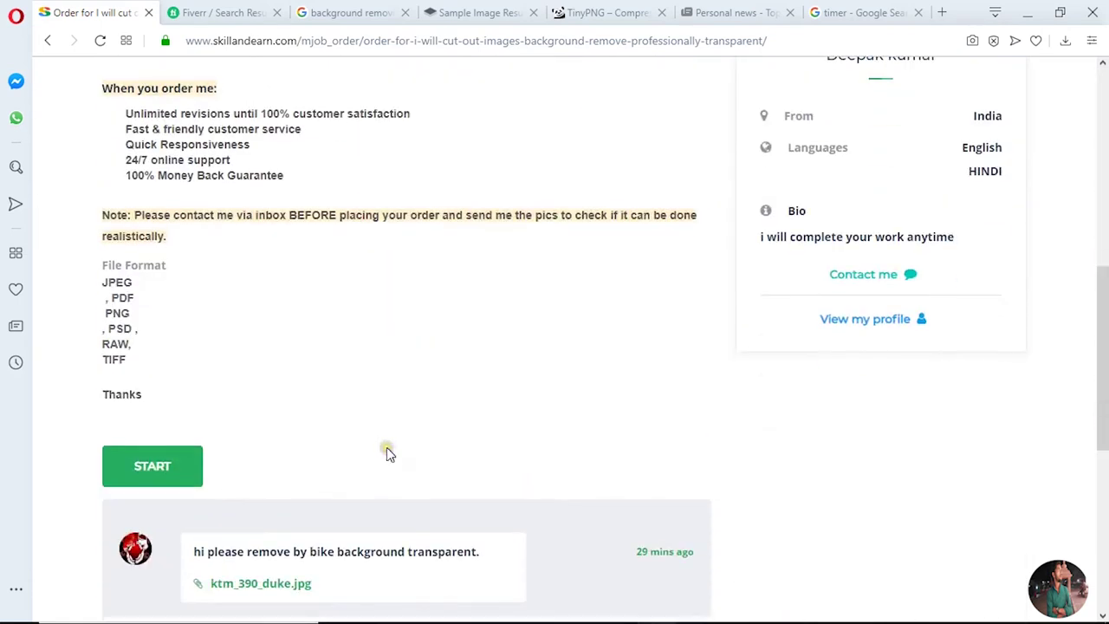
{"action": "left_click_drag", "start_coordinate": [1104, 340], "coordinate": [1105, 372]}
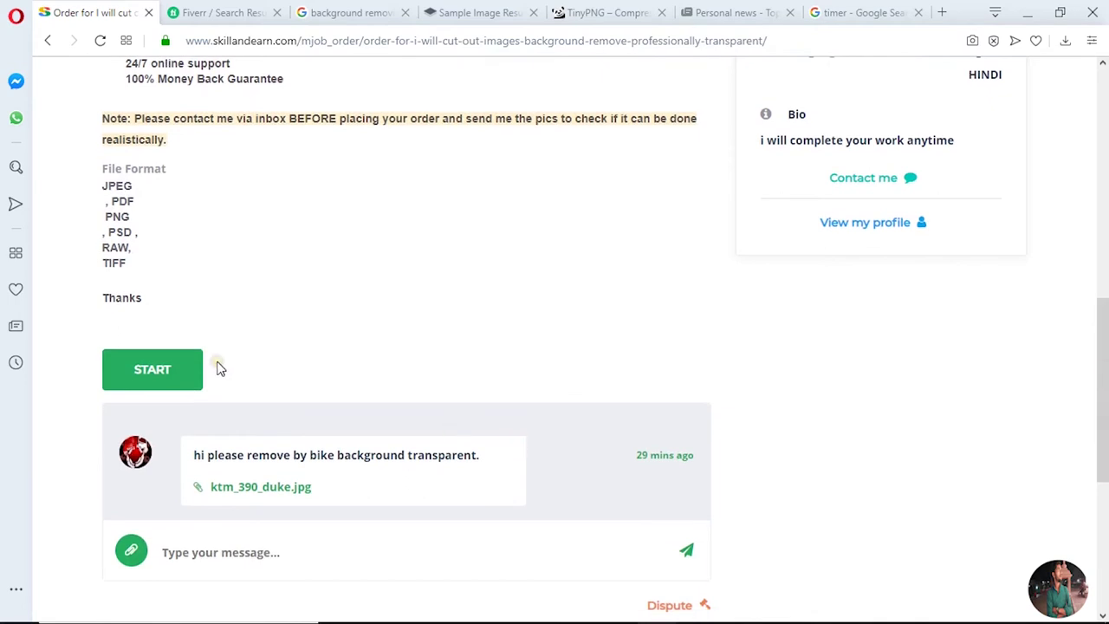
{"action": "scroll", "coordinate": [217, 366], "scroll_direction": "down", "scroll_amount": 1}
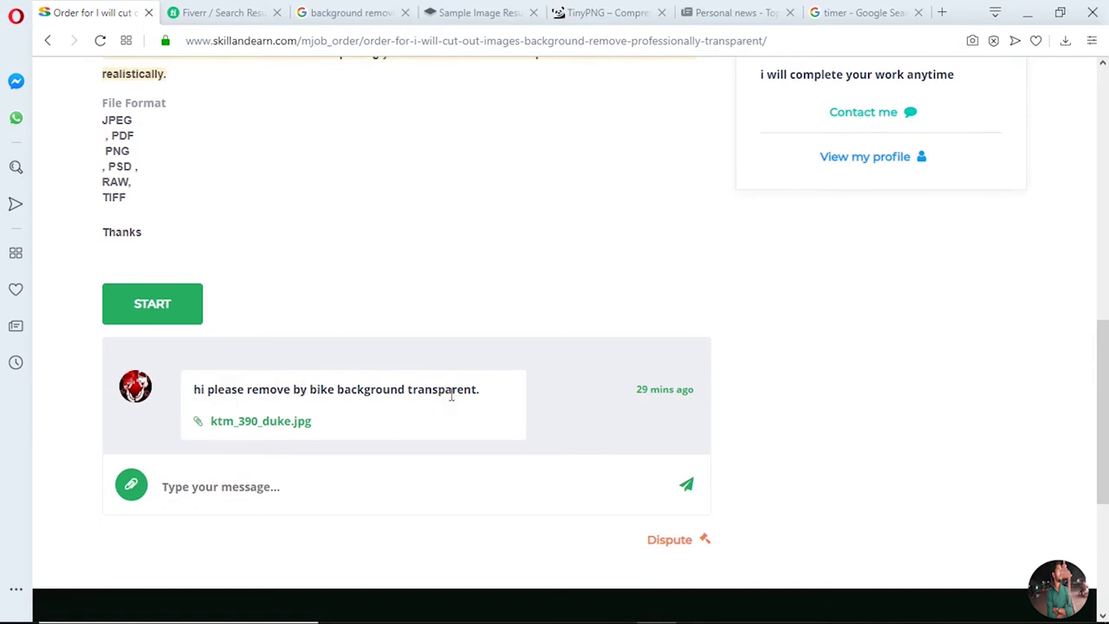
{"action": "left_click_drag", "start_coordinate": [1103, 362], "coordinate": [1106, 383]}
{"action": "left_click", "coordinate": [153, 234]}
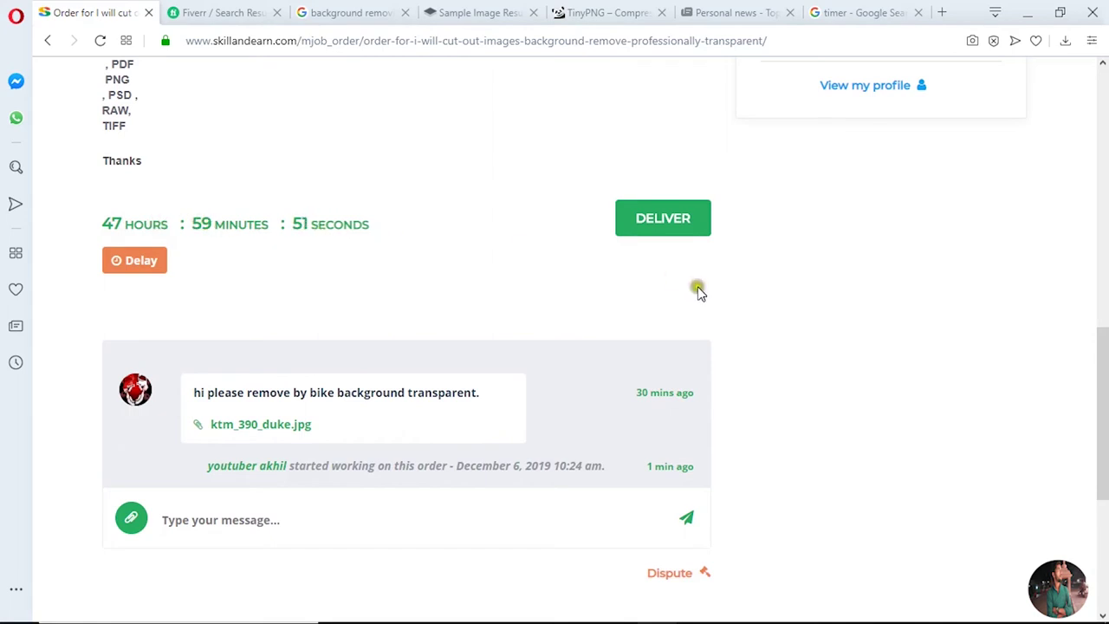
Step: Open the buyer's attachment ktm_390_duke.jpg and save it as a JPEG in the freelancing folder on the Desktop
{"action": "left_click_drag", "start_coordinate": [1105, 367], "coordinate": [1105, 393]}
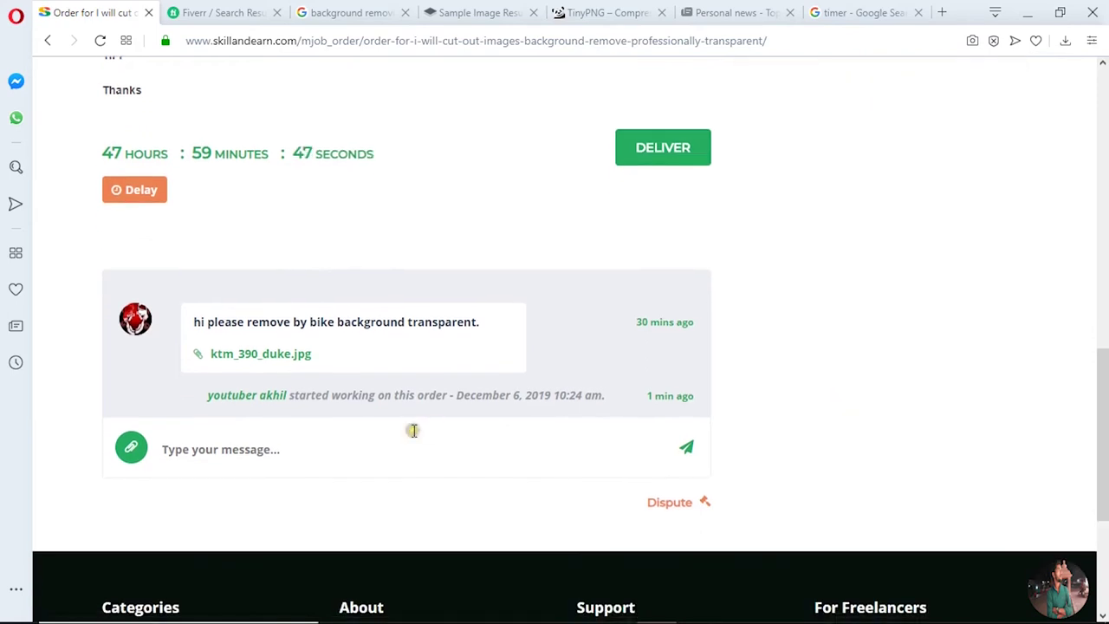
{"action": "left_click", "coordinate": [229, 356]}
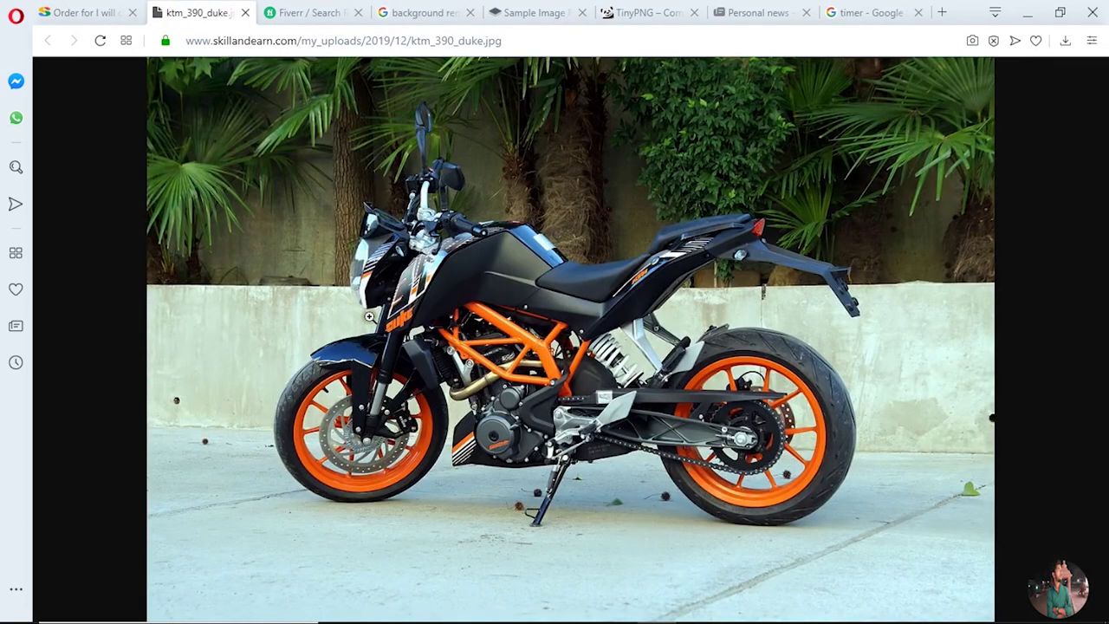
{"action": "right_click", "coordinate": [369, 317]}
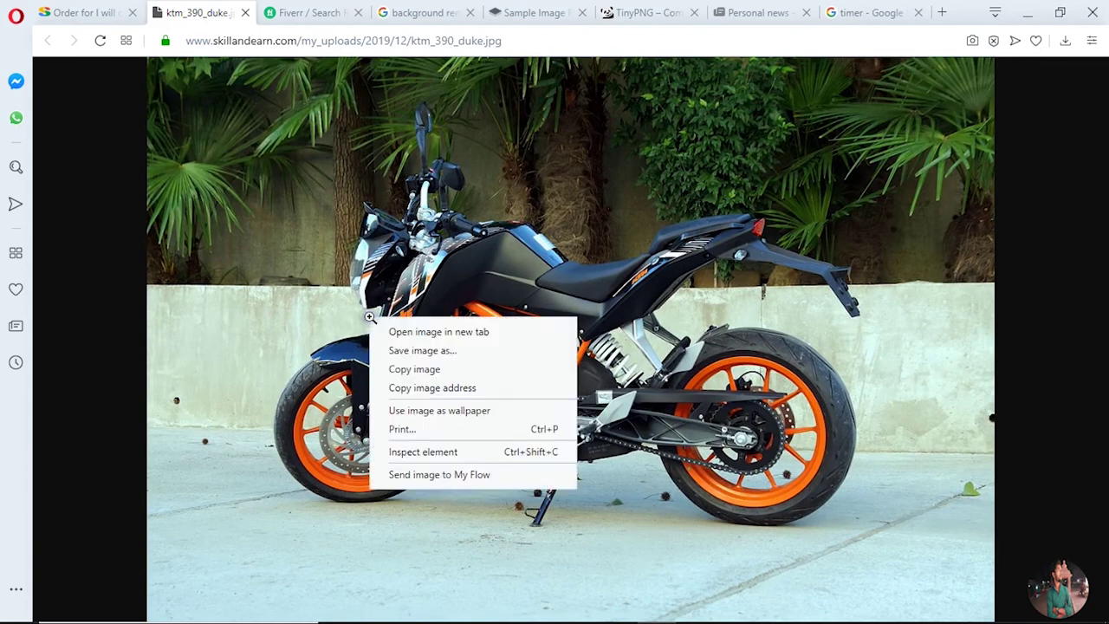
{"action": "left_click", "coordinate": [400, 353]}
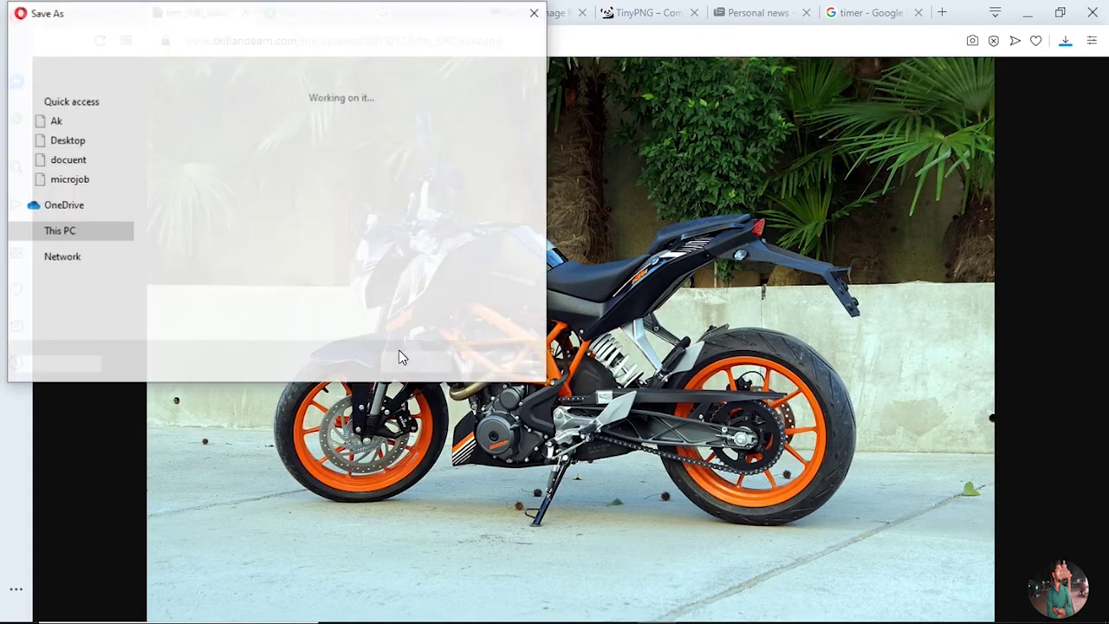
{"action": "double_click", "coordinate": [482, 156]}
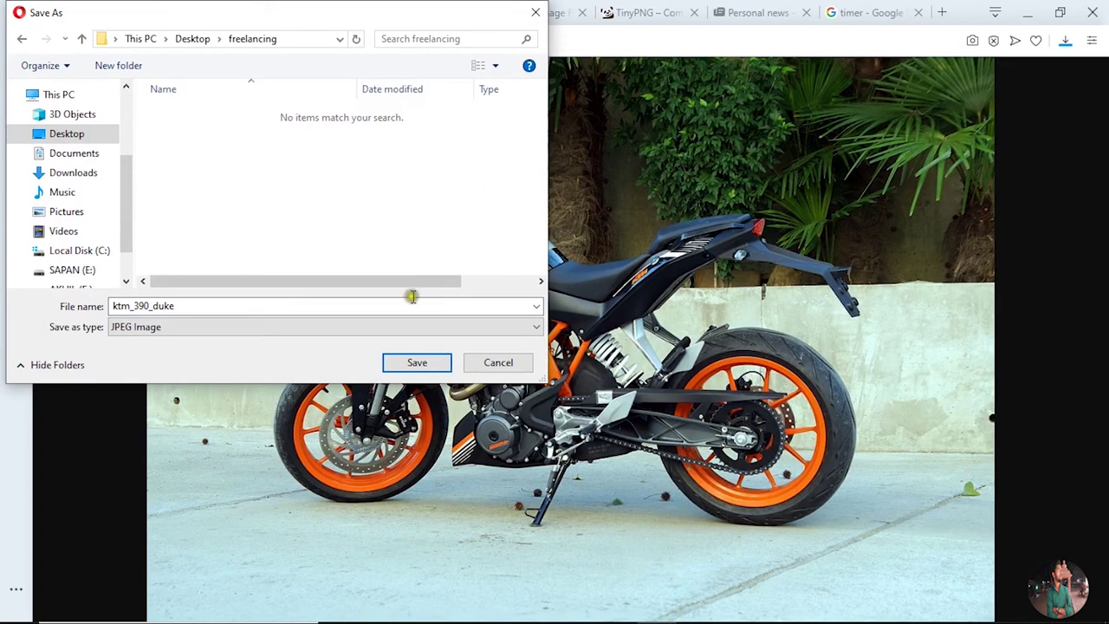
{"action": "left_click", "coordinate": [411, 367]}
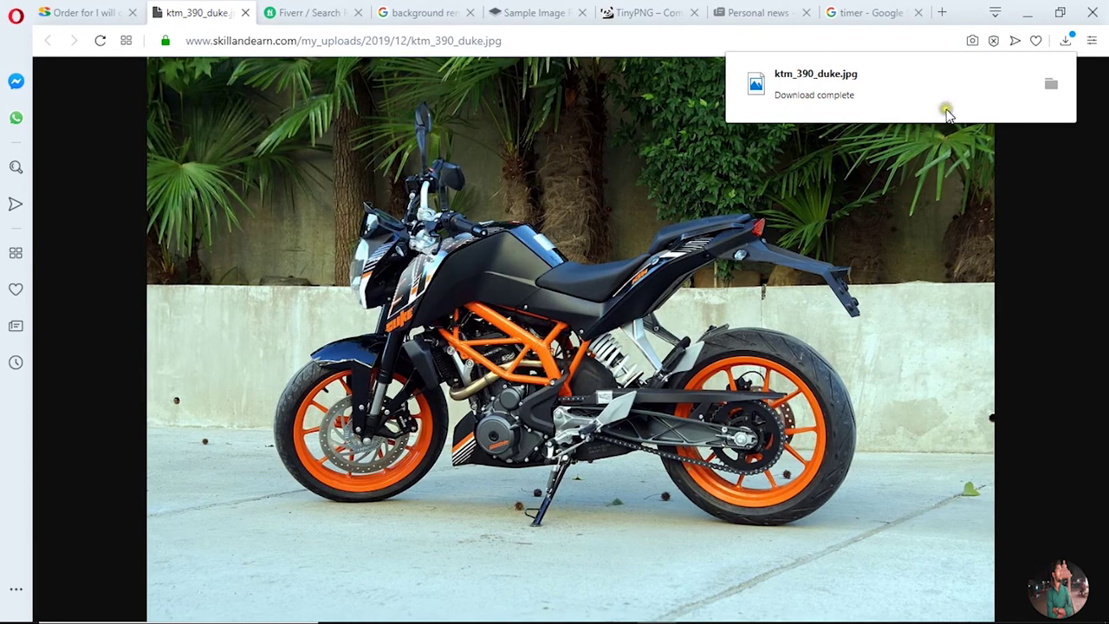
{"action": "left_click", "coordinate": [1029, 206]}
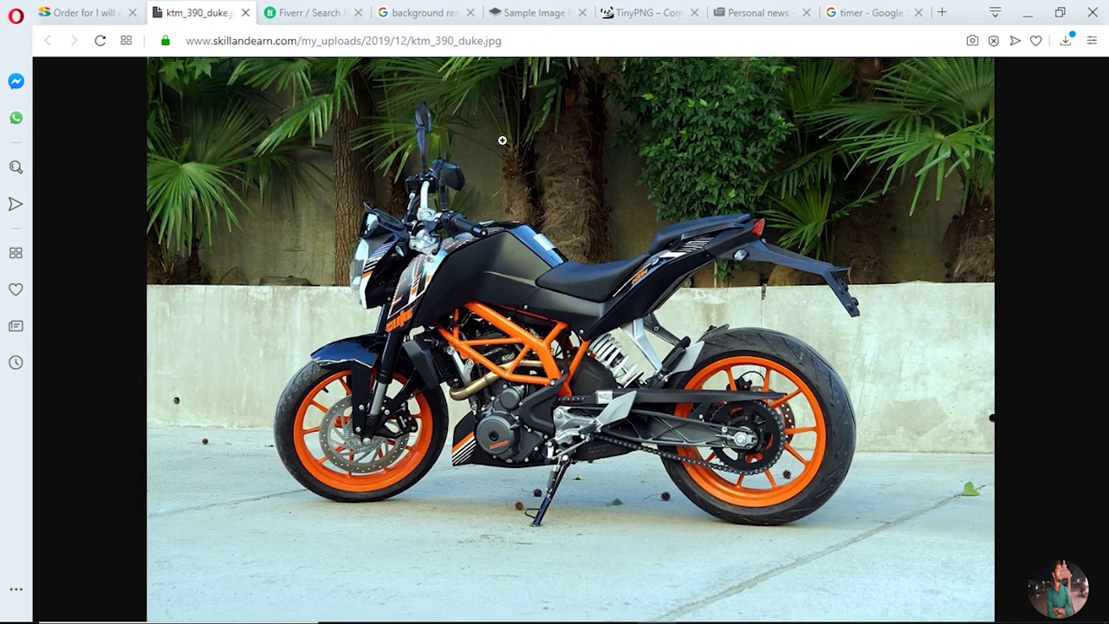
Step: Switch to remove.bg, open its background removal upload page and bring up the image URL prompt
{"action": "left_click", "coordinate": [537, 21]}
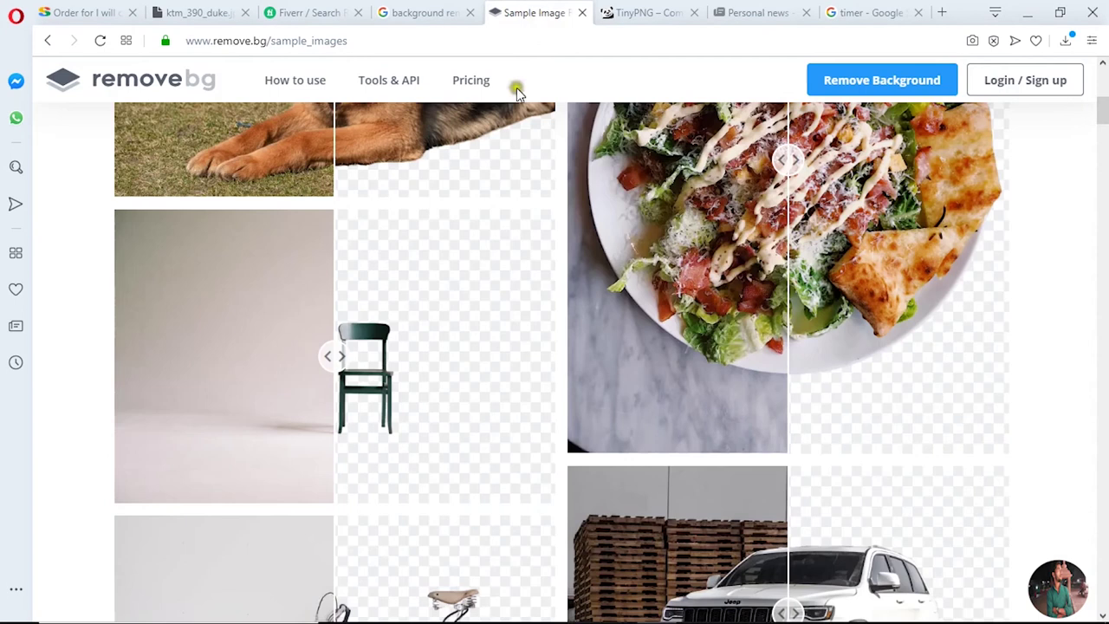
{"action": "left_click", "coordinate": [1102, 90]}
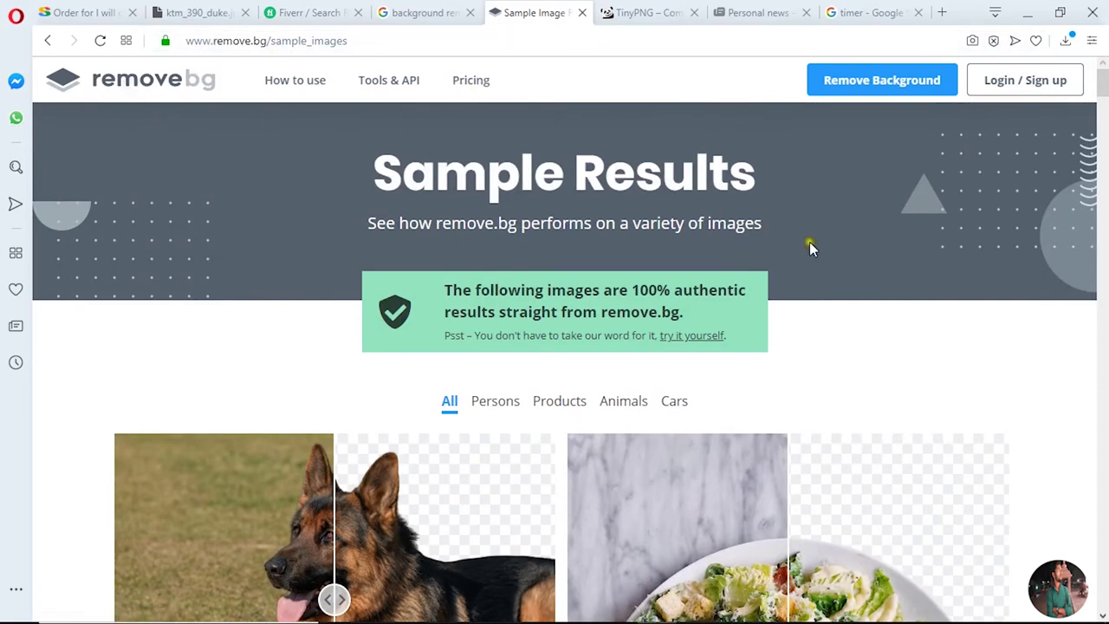
{"action": "left_click", "coordinate": [862, 87]}
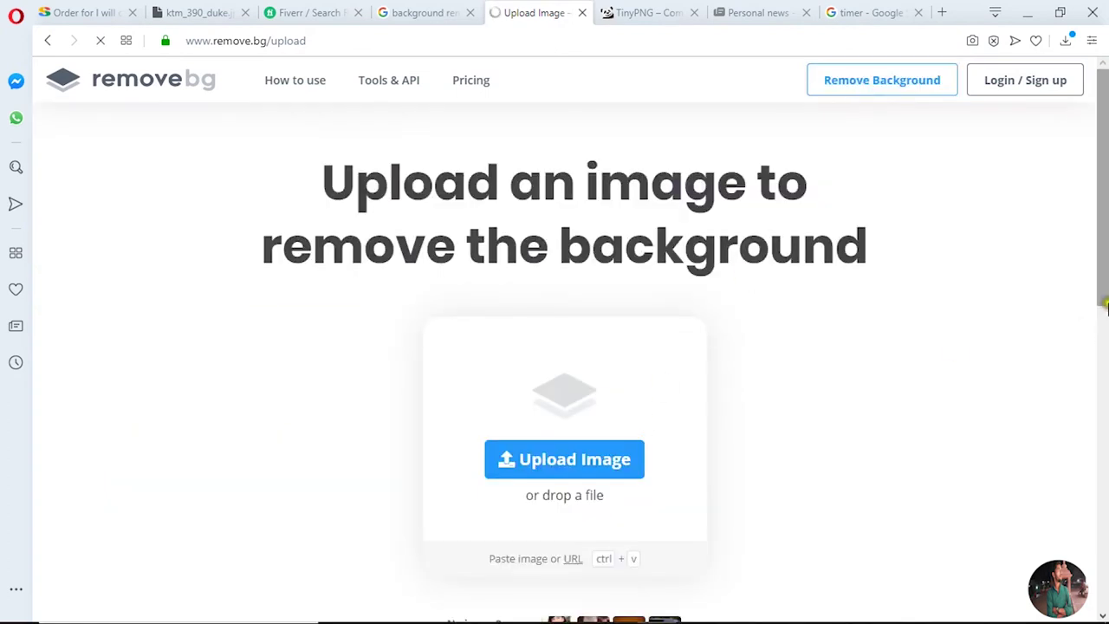
{"action": "left_click_drag", "start_coordinate": [1104, 283], "coordinate": [1102, 351]}
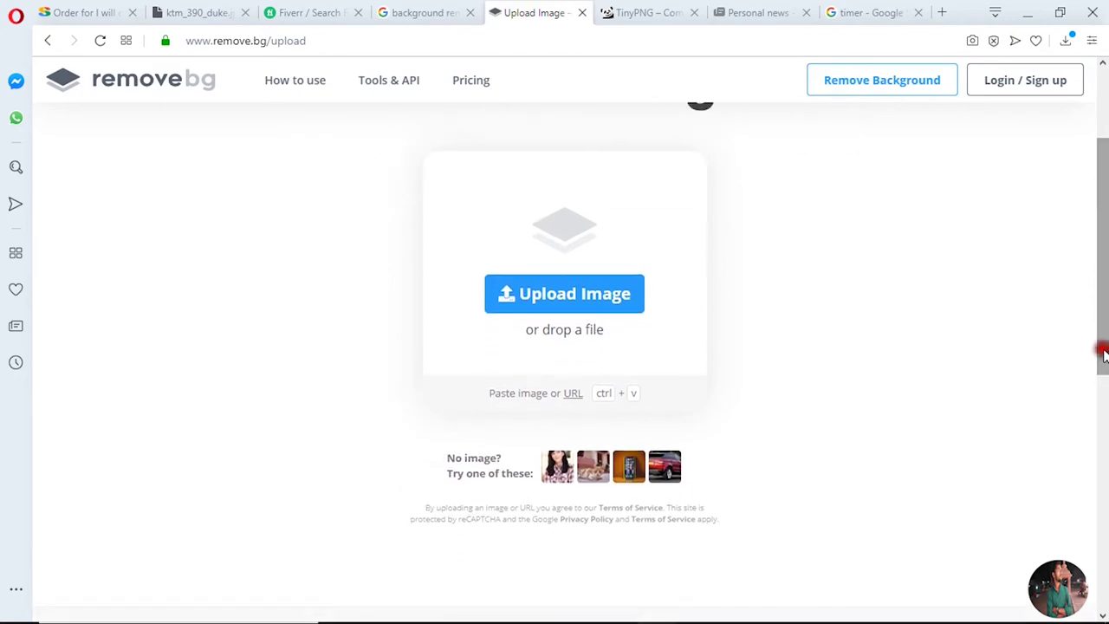
{"action": "left_click", "coordinate": [573, 394]}
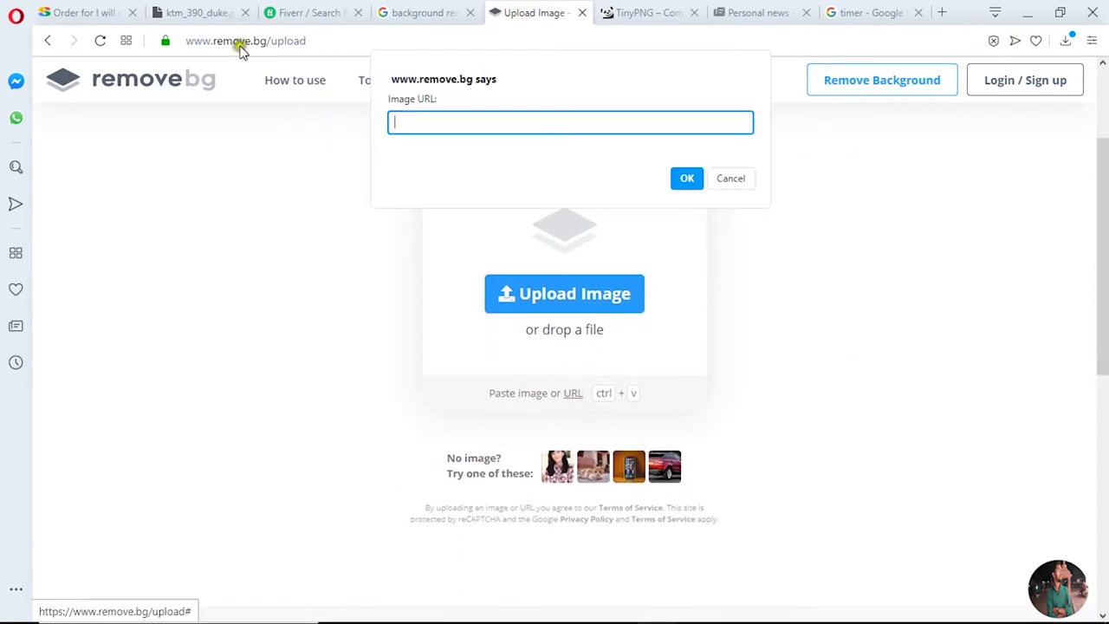
Step: Copy the web address of ktm_390_duke.jpg and submit it to remove.bg as the image URL
{"action": "left_click", "coordinate": [220, 13]}
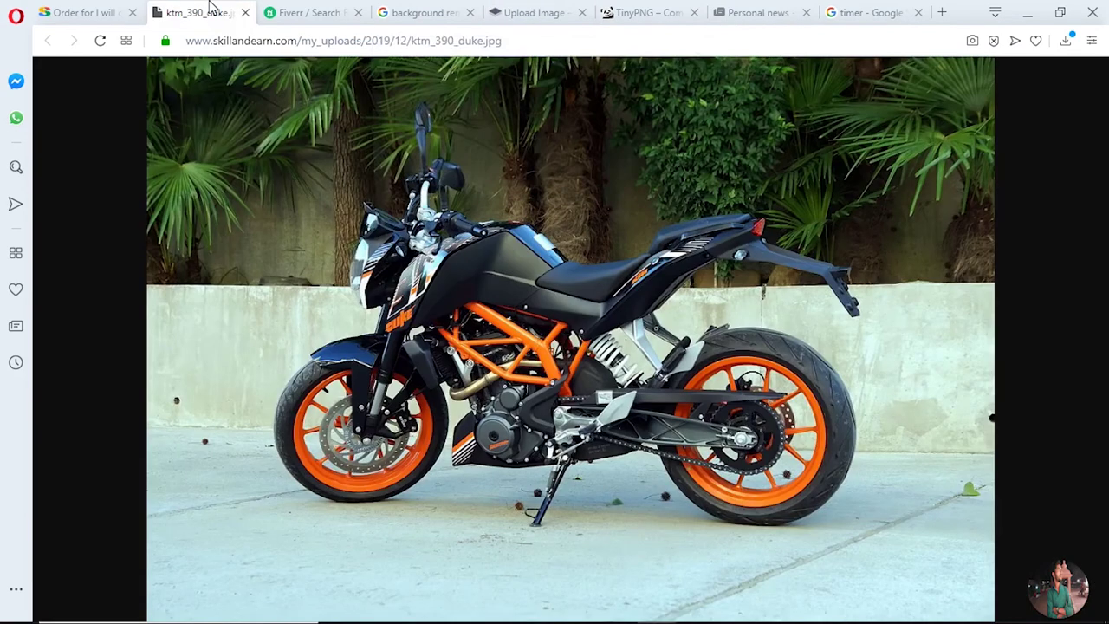
{"action": "left_click", "coordinate": [513, 40]}
{"action": "key", "text": "ctrl+c"}
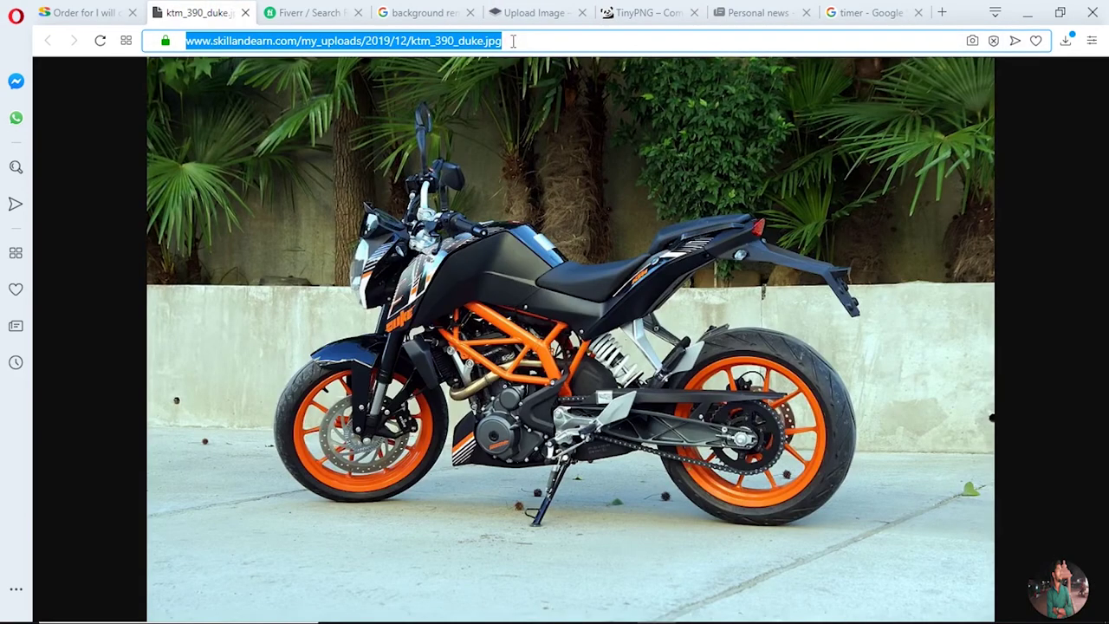
{"action": "left_click", "coordinate": [563, 11]}
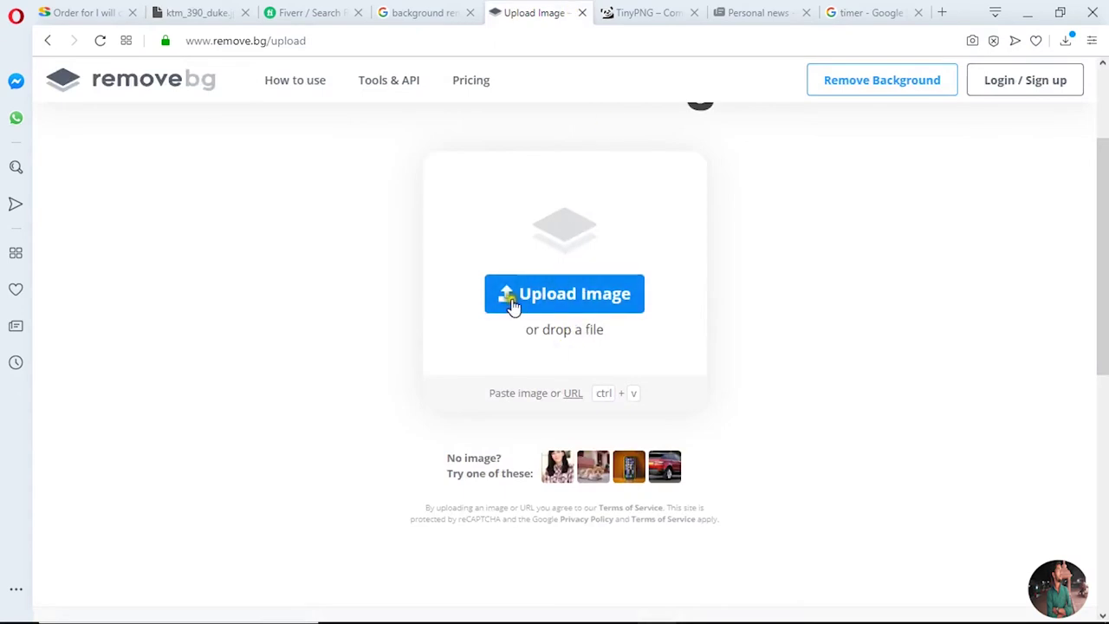
{"action": "left_click", "coordinate": [572, 394]}
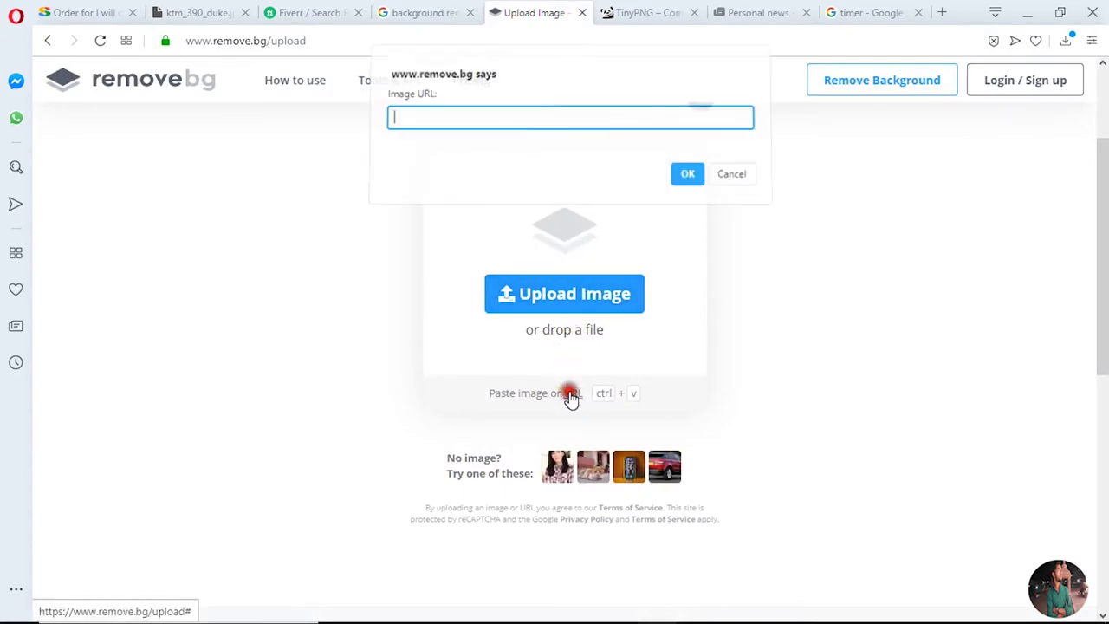
{"action": "key", "text": "ctrl+v"}
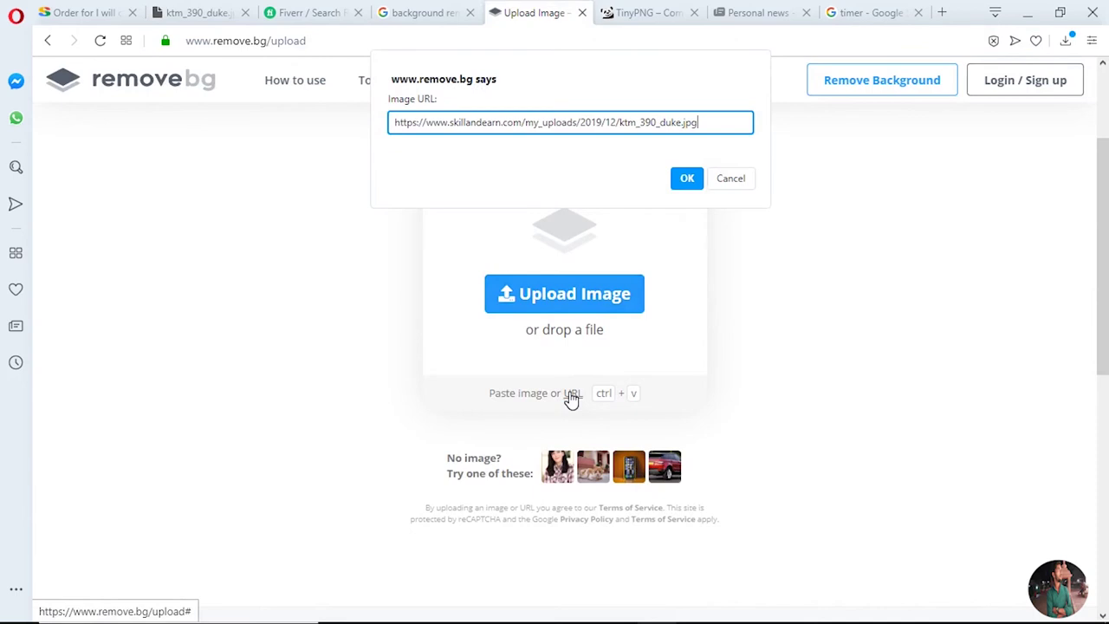
{"action": "left_click", "coordinate": [692, 180]}
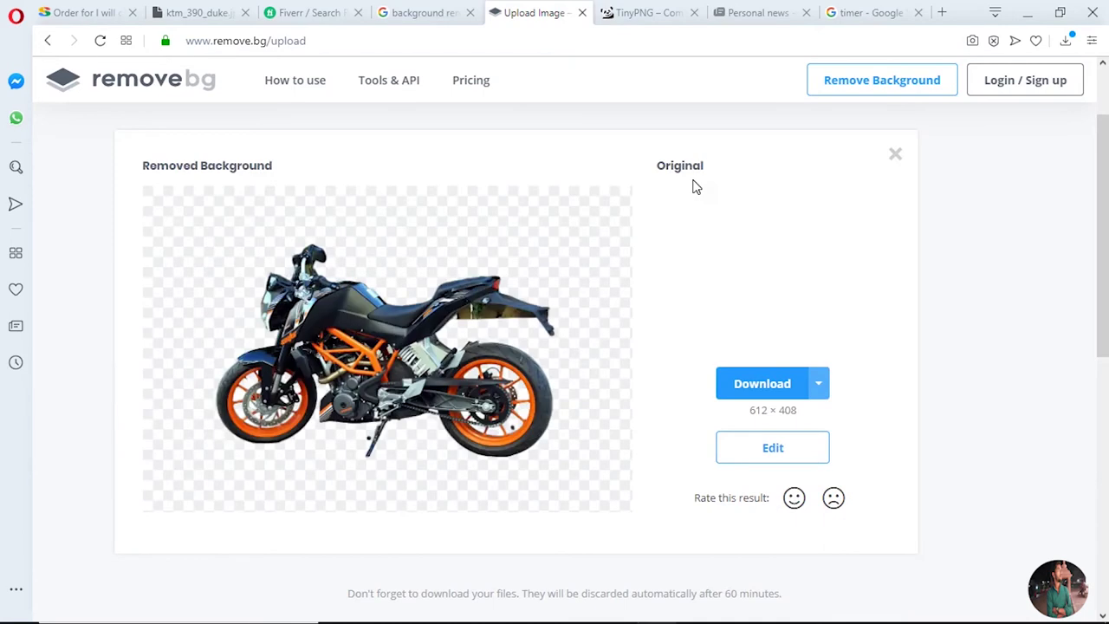
Step: Open the cut-out motorcycle for editing and erase the area beside the foot of the kickstand
{"action": "mouse_move", "coordinate": [1100, 217]}
{"action": "left_mouse_down"}
{"action": "mouse_move", "coordinate": [1104, 264]}
{"action": "mouse_move", "coordinate": [1105, 230]}
{"action": "left_mouse_up"}
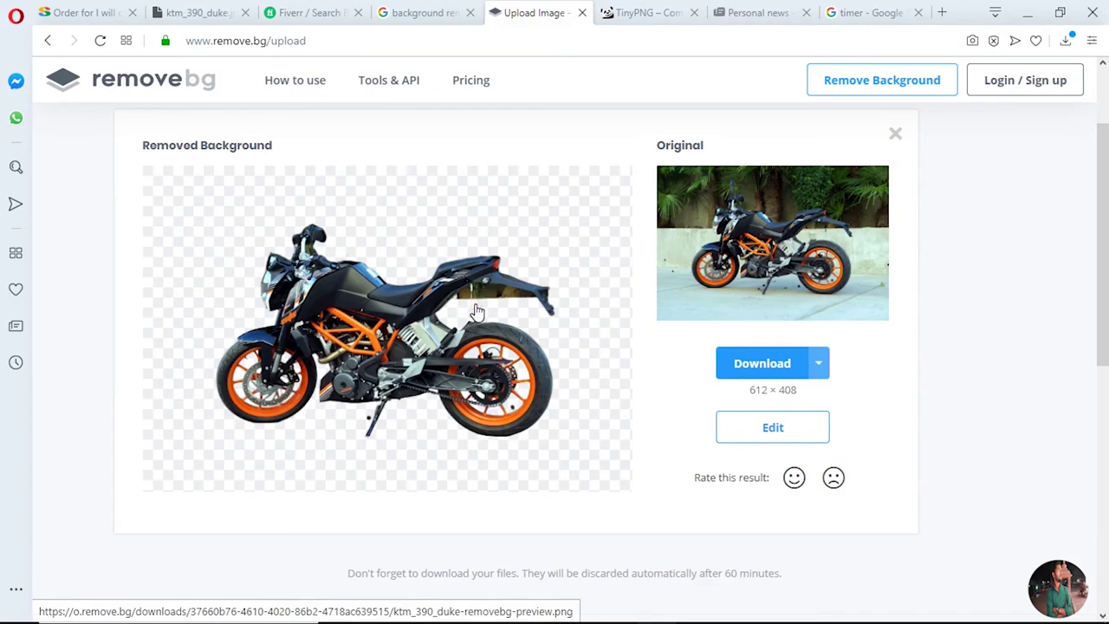
{"action": "left_click", "coordinate": [773, 439]}
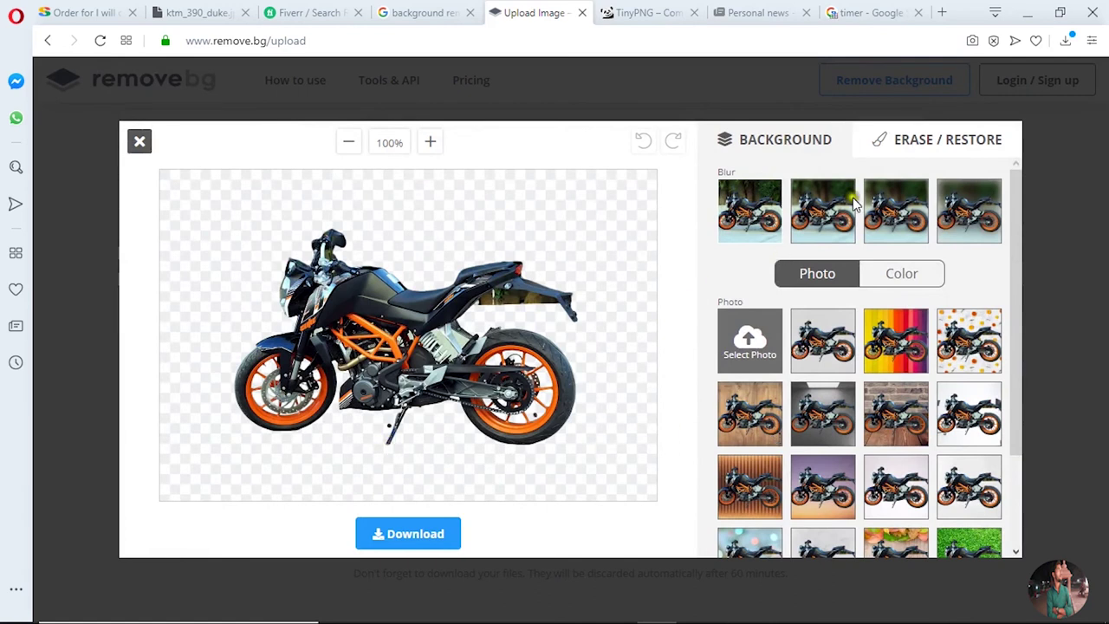
{"action": "left_click", "coordinate": [933, 143]}
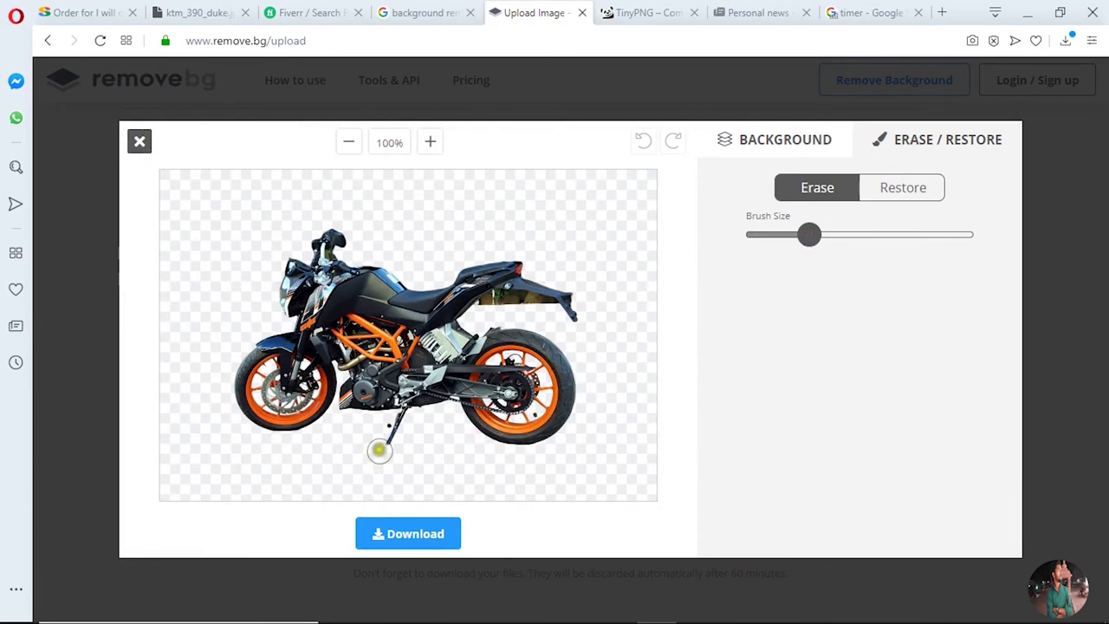
{"action": "left_click_drag", "start_coordinate": [381, 447], "coordinate": [386, 451]}
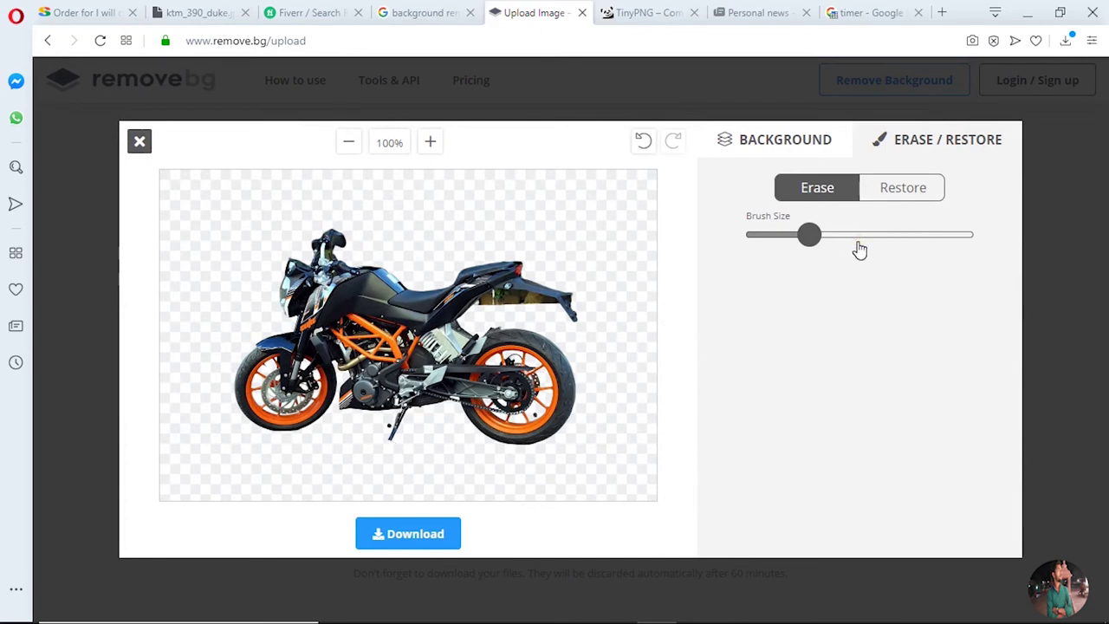
Step: Restore the original image around the foot of the kickstand
{"action": "left_click", "coordinate": [919, 191]}
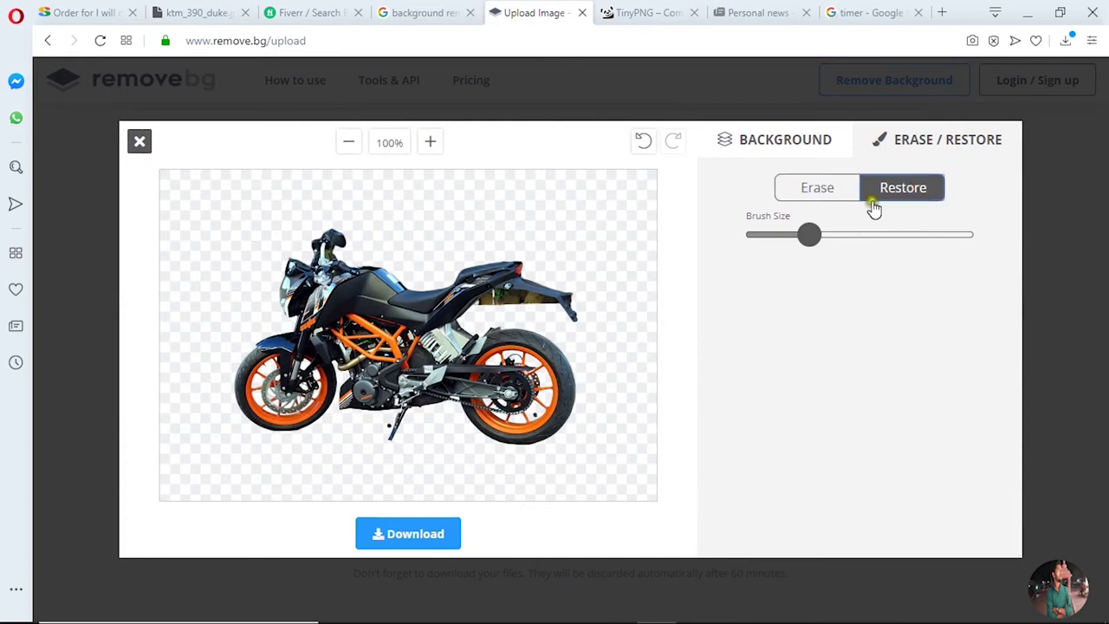
{"action": "left_click_drag", "start_coordinate": [376, 455], "coordinate": [389, 445]}
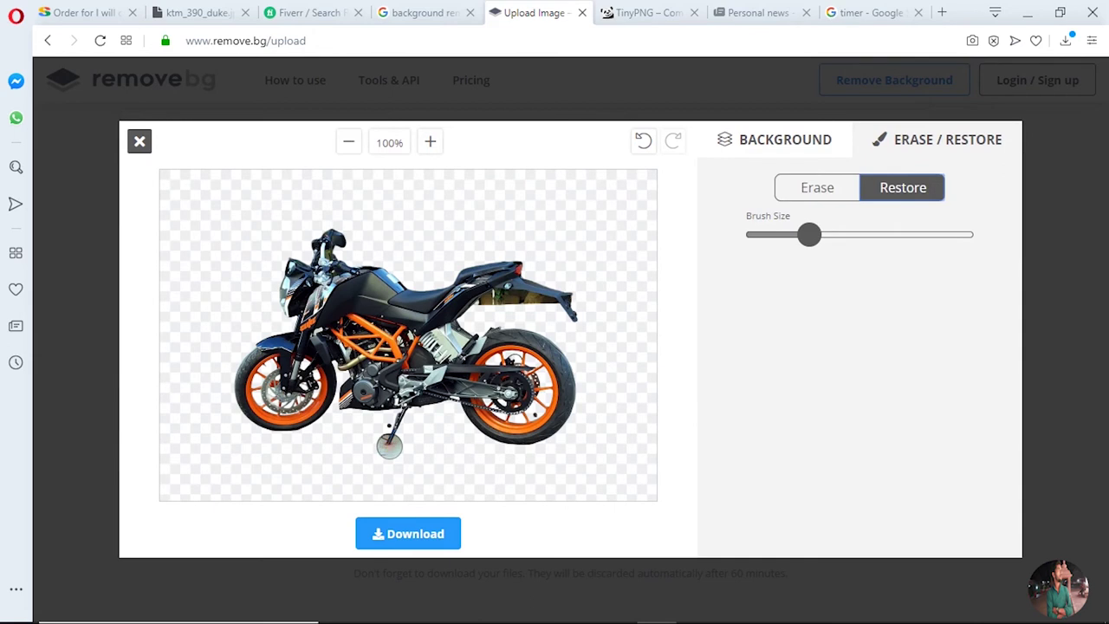
{"action": "left_click", "coordinate": [396, 476]}
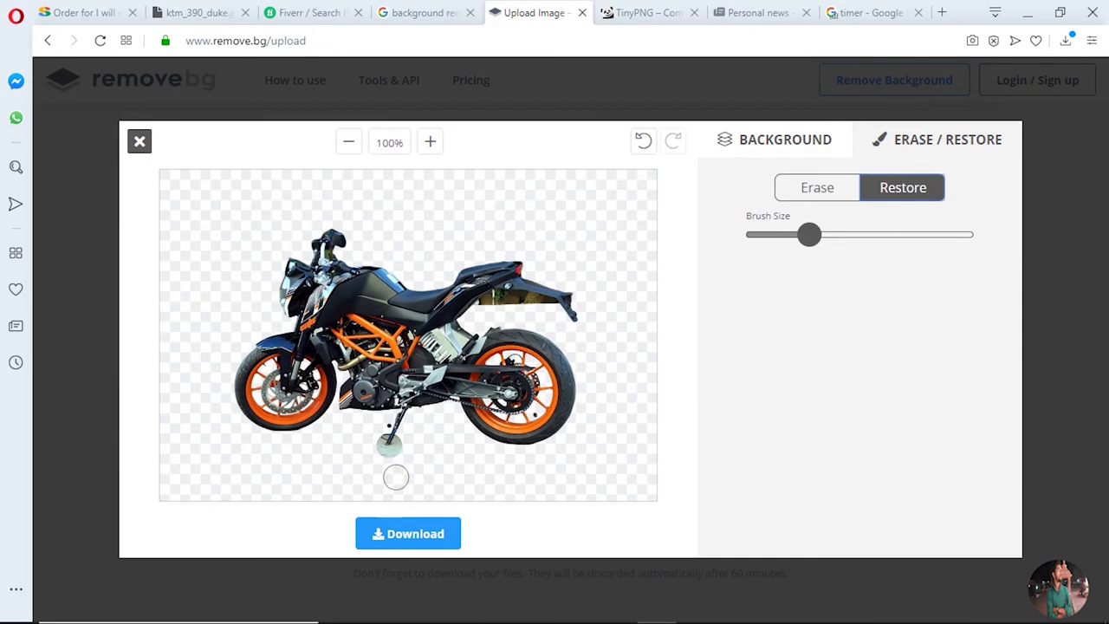
Step: Erase the restored patch of ground surrounding the kickstand's foot
{"action": "left_click", "coordinate": [805, 237]}
{"action": "left_click", "coordinate": [834, 188]}
{"action": "left_click", "coordinate": [453, 437]}
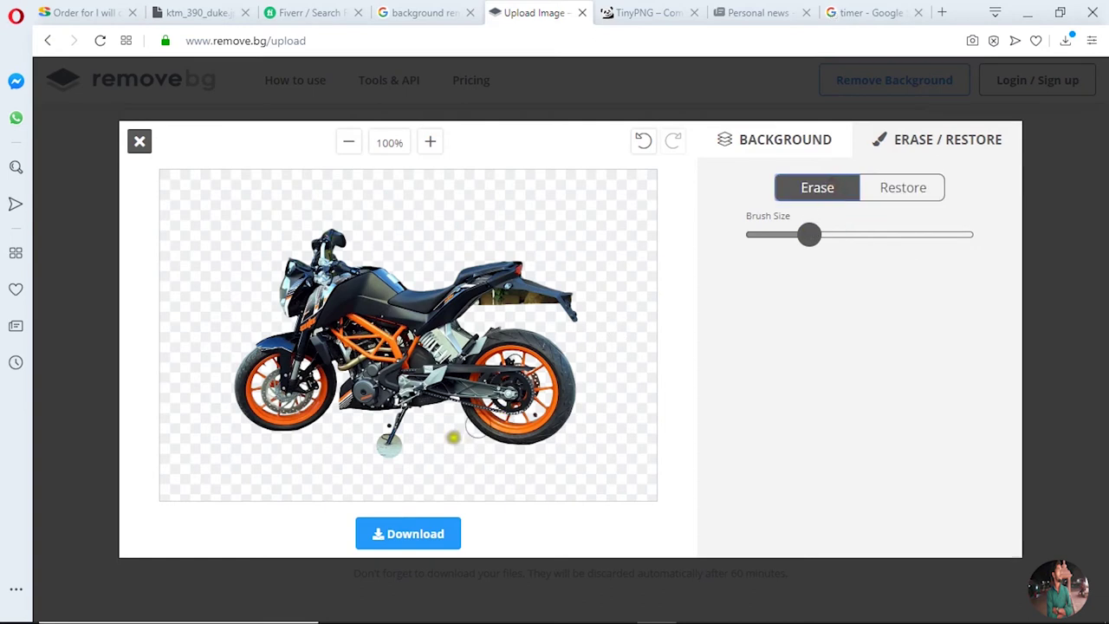
{"action": "left_click", "coordinate": [401, 457]}
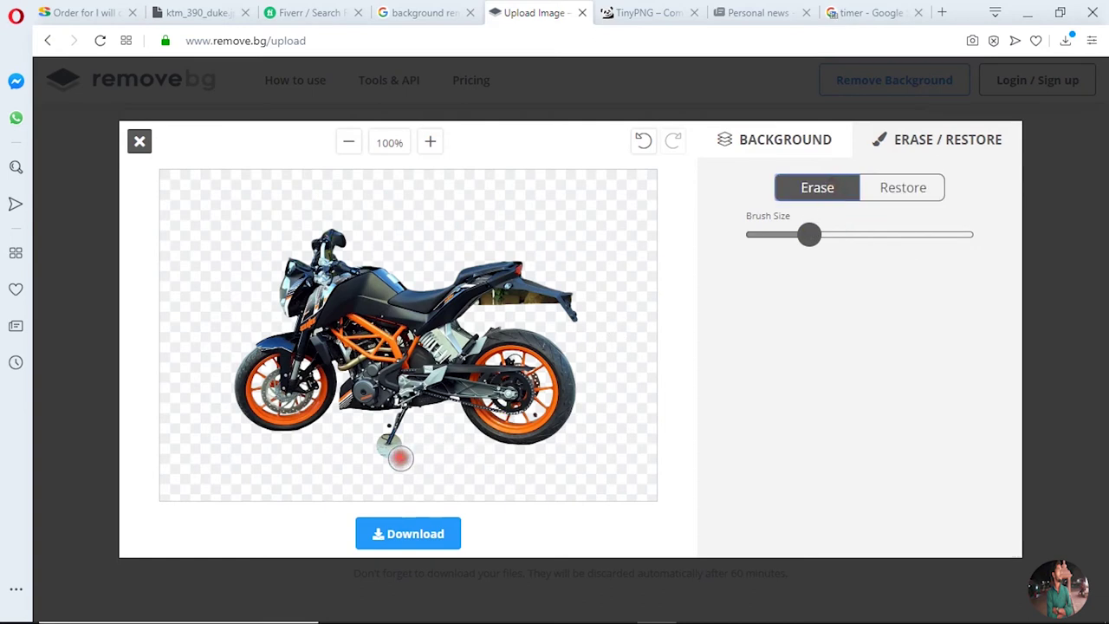
{"action": "left_click", "coordinate": [398, 450]}
{"action": "mouse_move", "coordinate": [384, 466]}
{"action": "left_mouse_down"}
{"action": "mouse_move", "coordinate": [368, 446]}
{"action": "mouse_move", "coordinate": [392, 457]}
{"action": "mouse_move", "coordinate": [404, 445]}
{"action": "left_mouse_up"}
Step: Erase the remaining ground traces just below the kickstand's foot at a closer page zoom
{"action": "key", "text": "ctrl+plus"}
{"action": "key", "text": "ctrl+plus"}
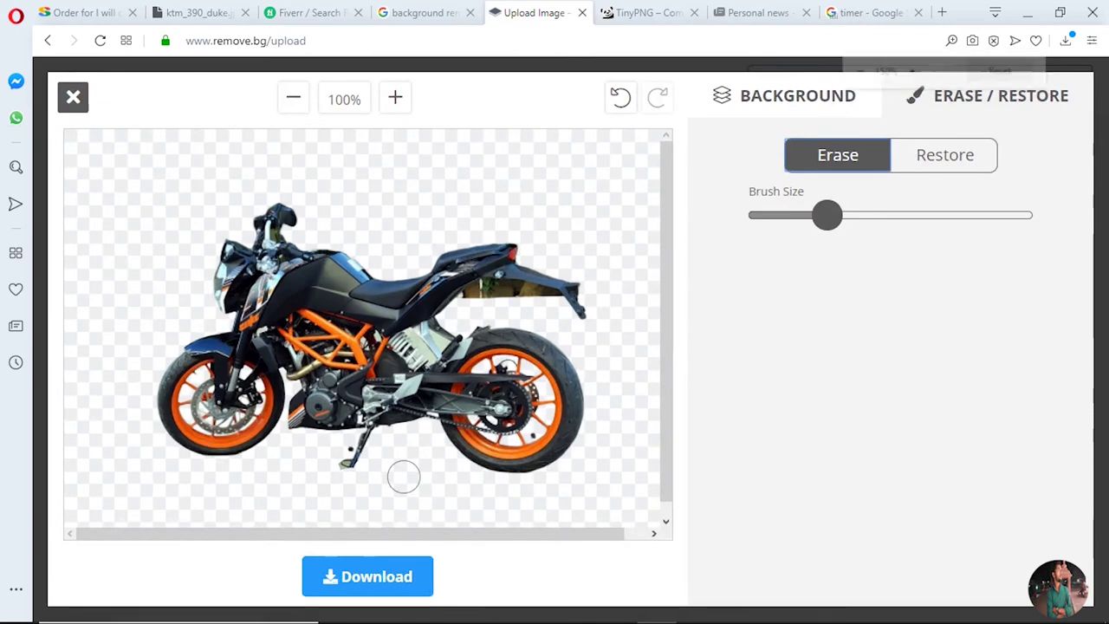
{"action": "key", "text": "ctrl+plus"}
{"action": "key", "text": "ctrl+plus"}
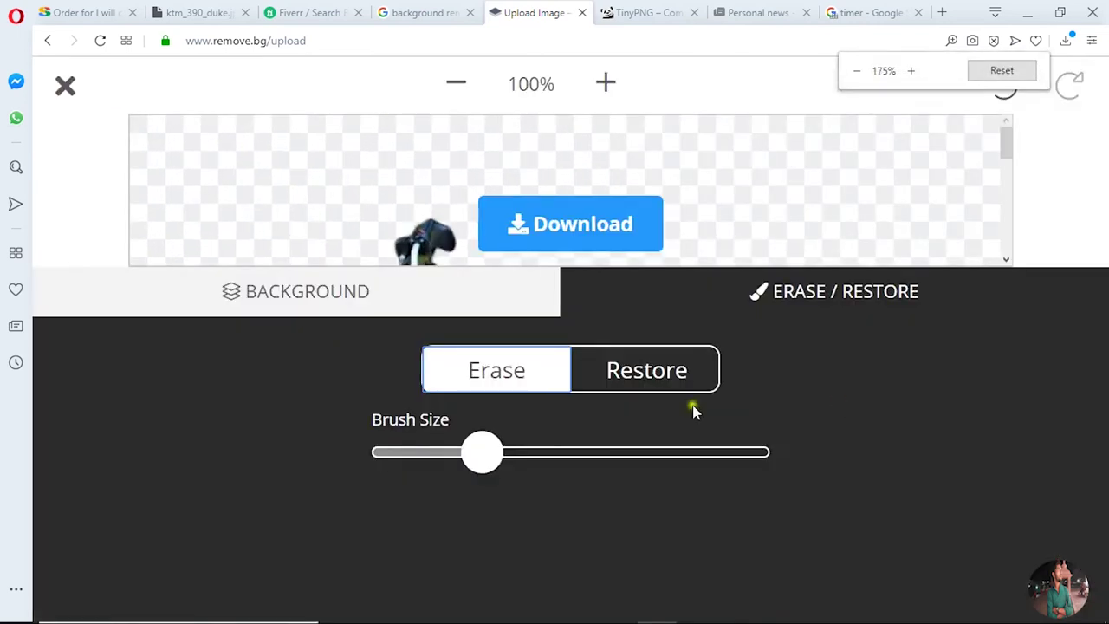
{"action": "key", "text": "ctrl+minus"}
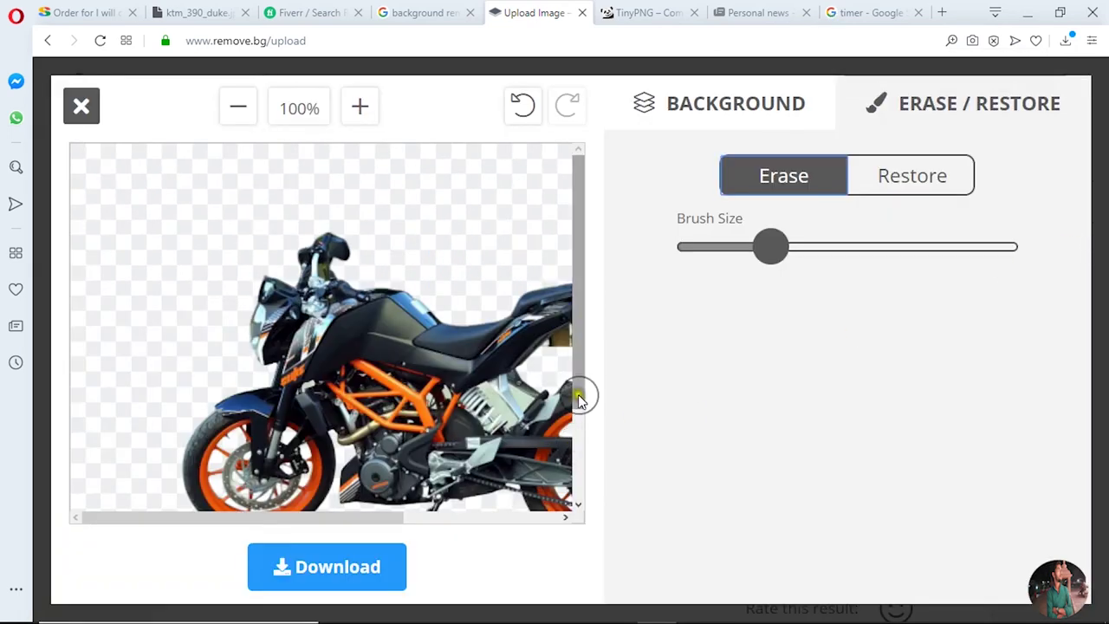
{"action": "left_click_drag", "start_coordinate": [580, 391], "coordinate": [578, 476]}
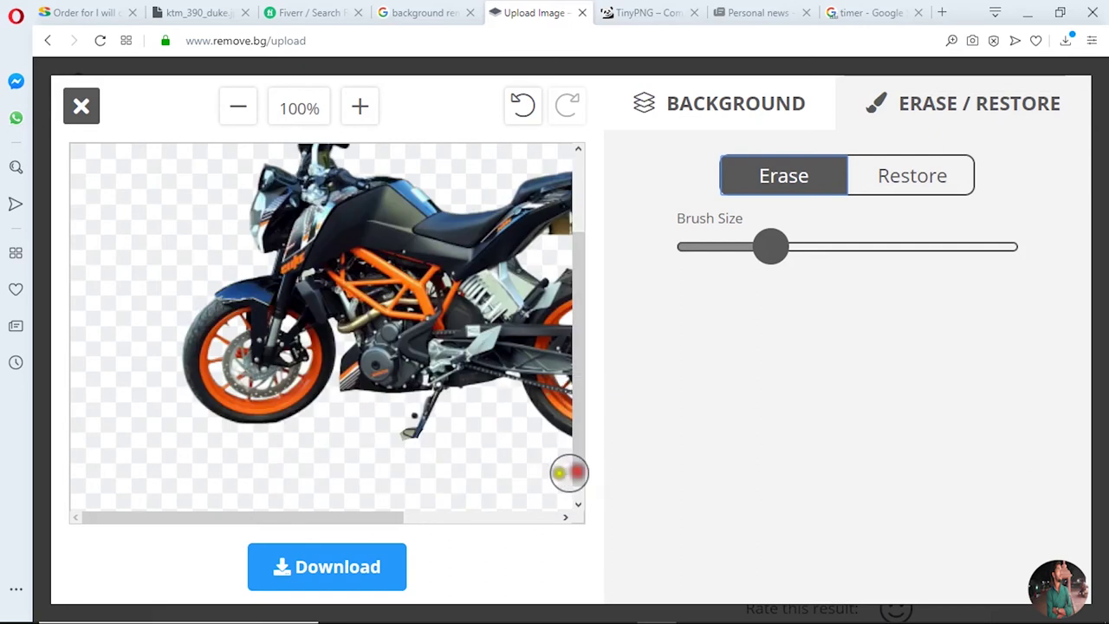
{"action": "left_click", "coordinate": [394, 454]}
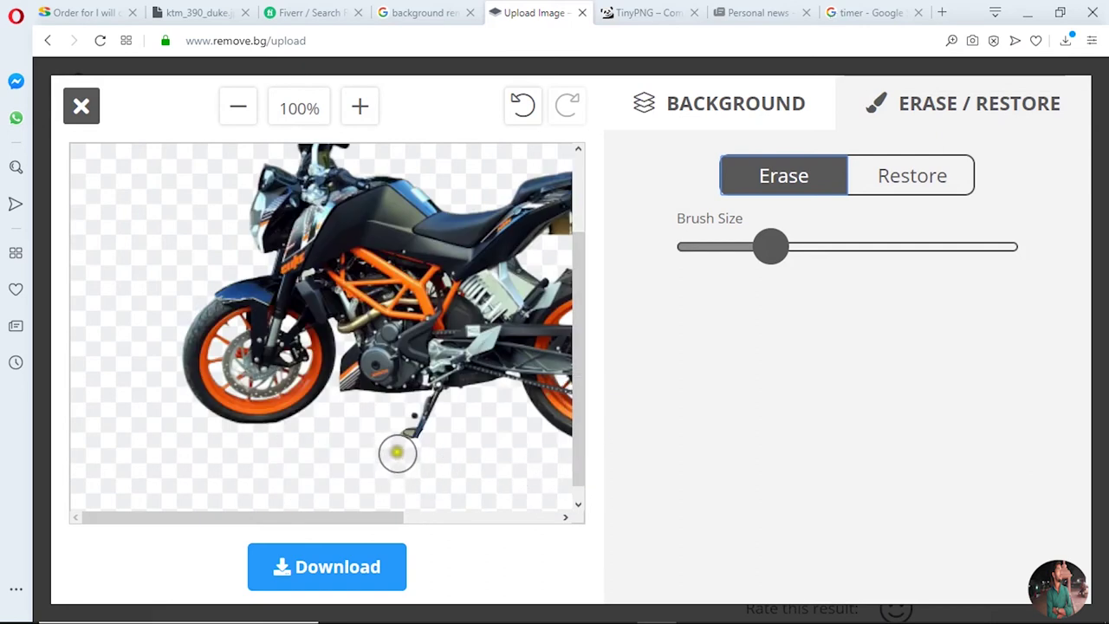
{"action": "left_click", "coordinate": [397, 451]}
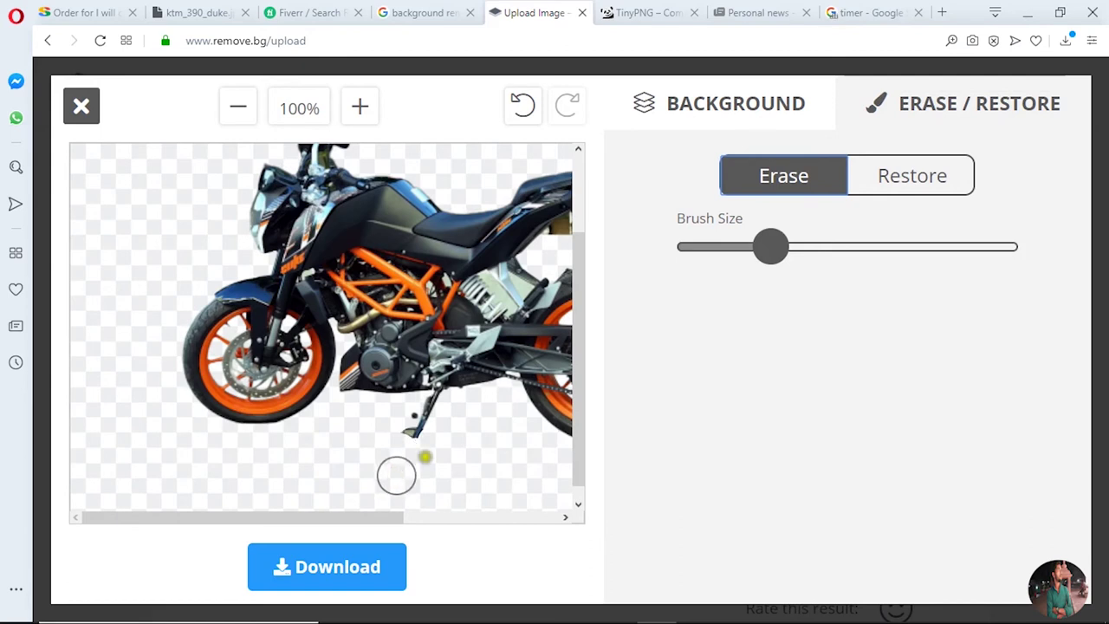
Step: Download the edited transparent motorcycle image and show the file in the Downloads folder
{"action": "left_click", "coordinate": [752, 104]}
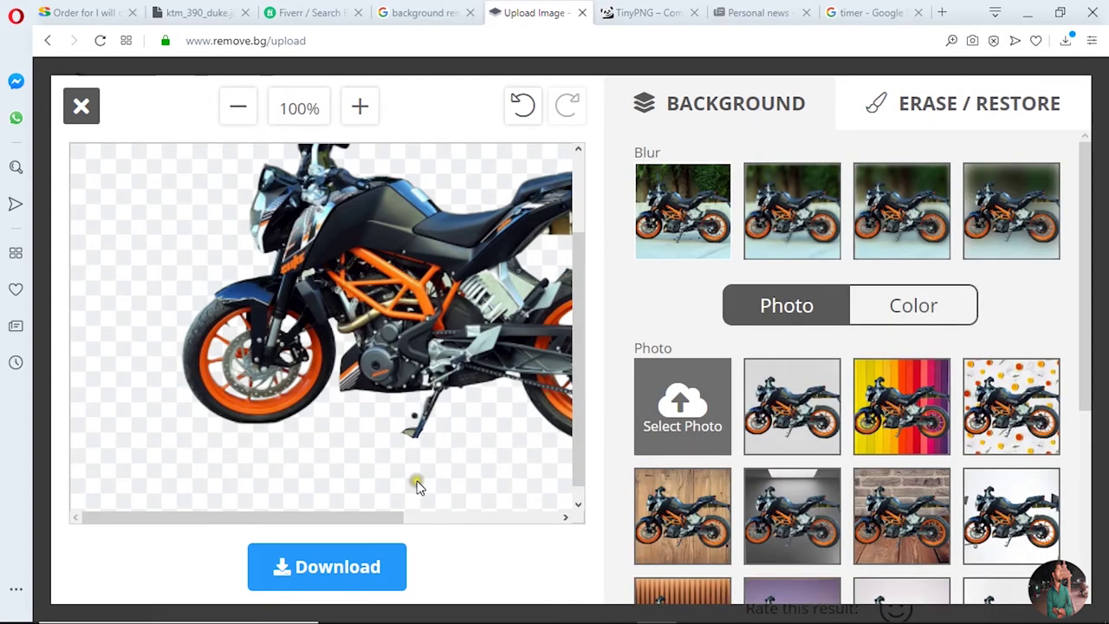
{"action": "left_click", "coordinate": [335, 572]}
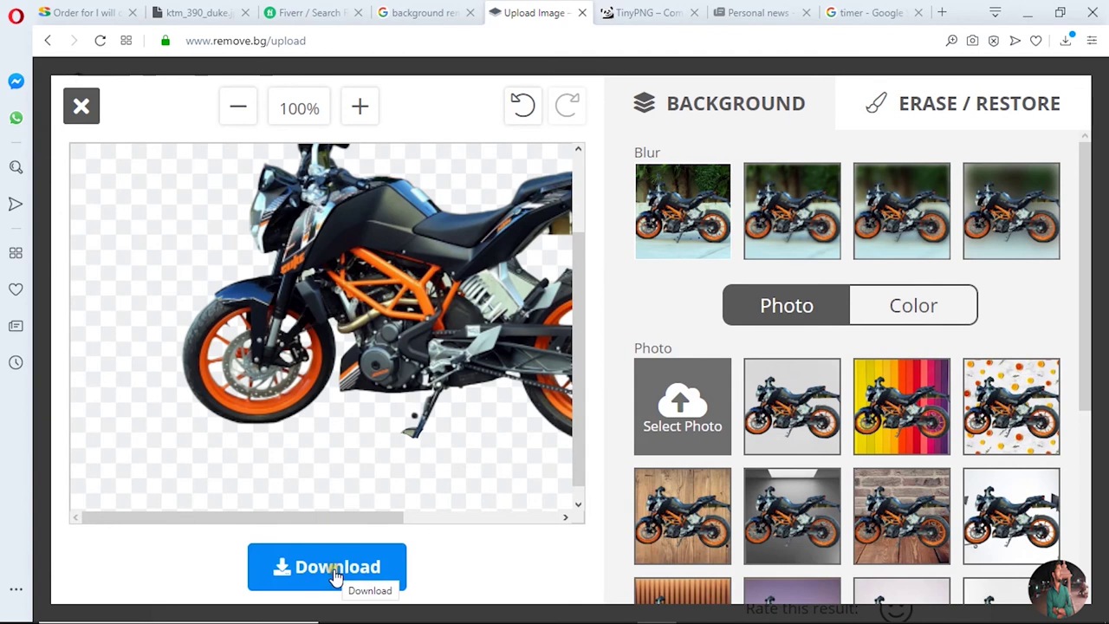
{"action": "left_click", "coordinate": [334, 572]}
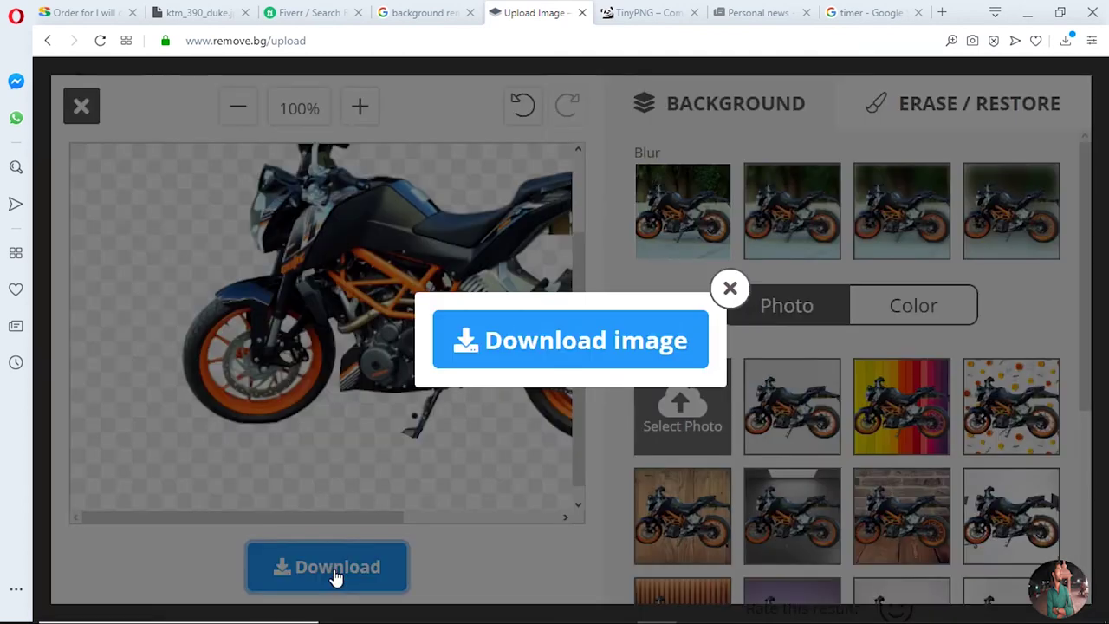
{"action": "left_click", "coordinate": [619, 348]}
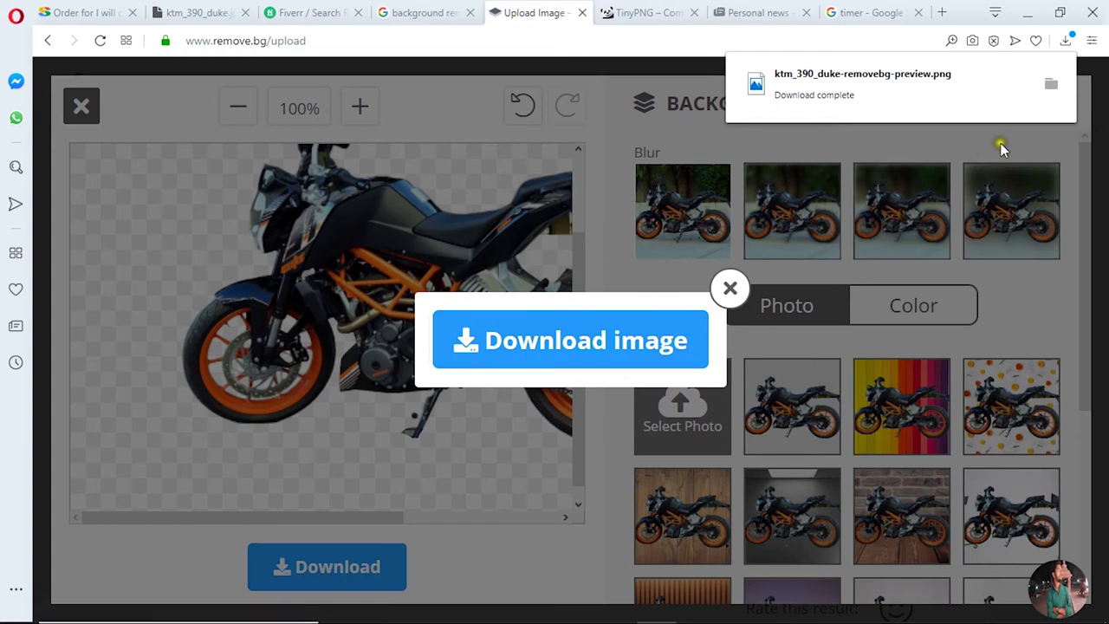
{"action": "left_click", "coordinate": [1052, 85]}
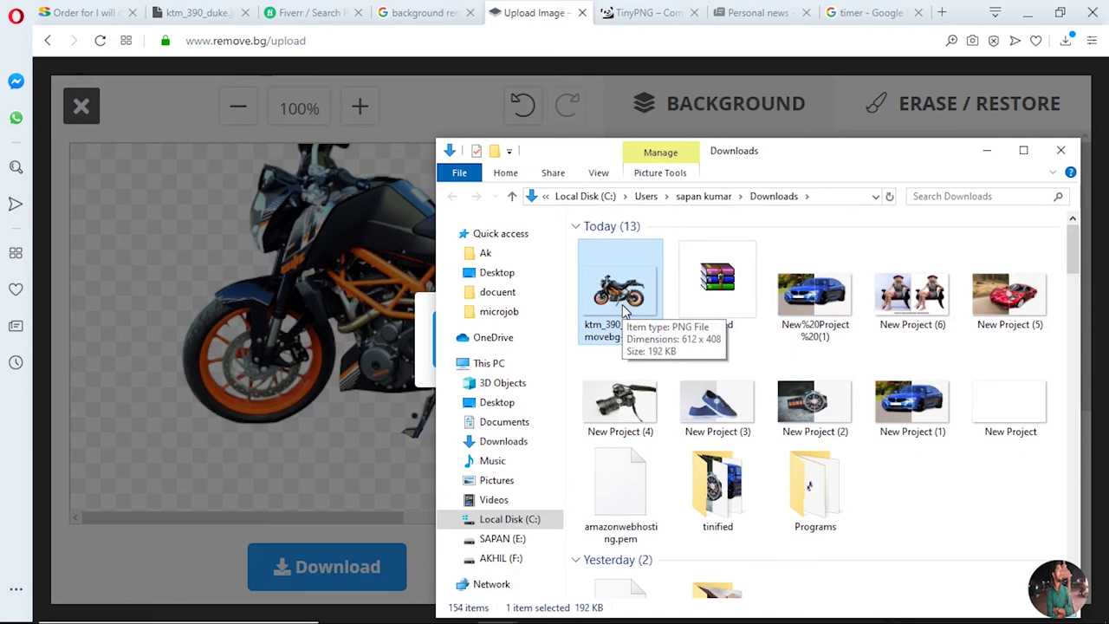
Step: Return to the Skill&Earn order and send the buyer the message "ok"
{"action": "left_click", "coordinate": [84, 11]}
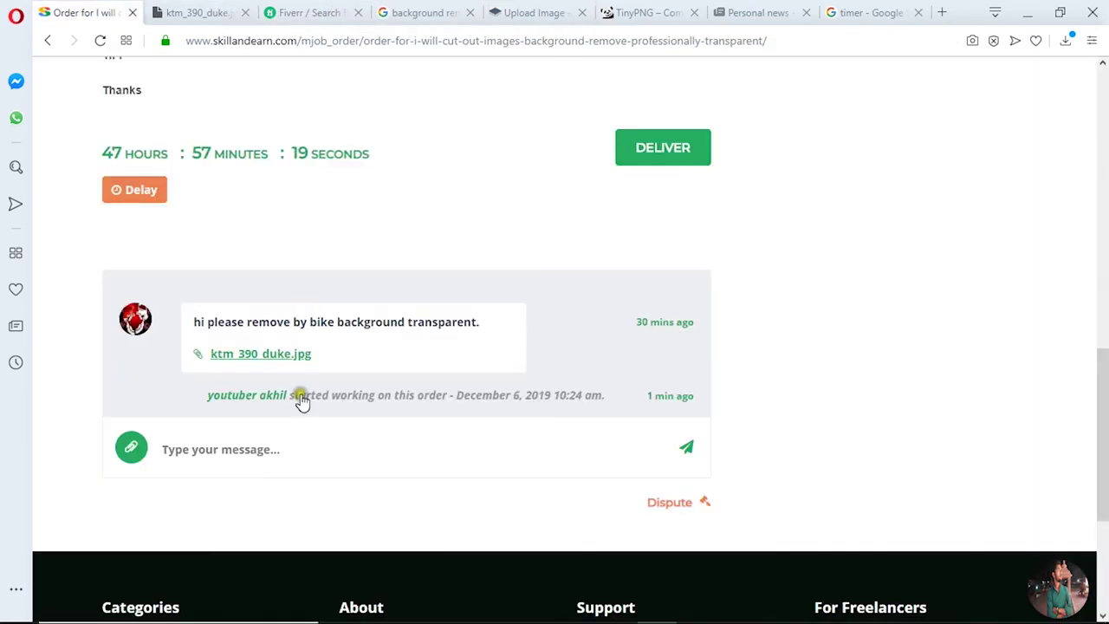
{"action": "left_click", "coordinate": [287, 448]}
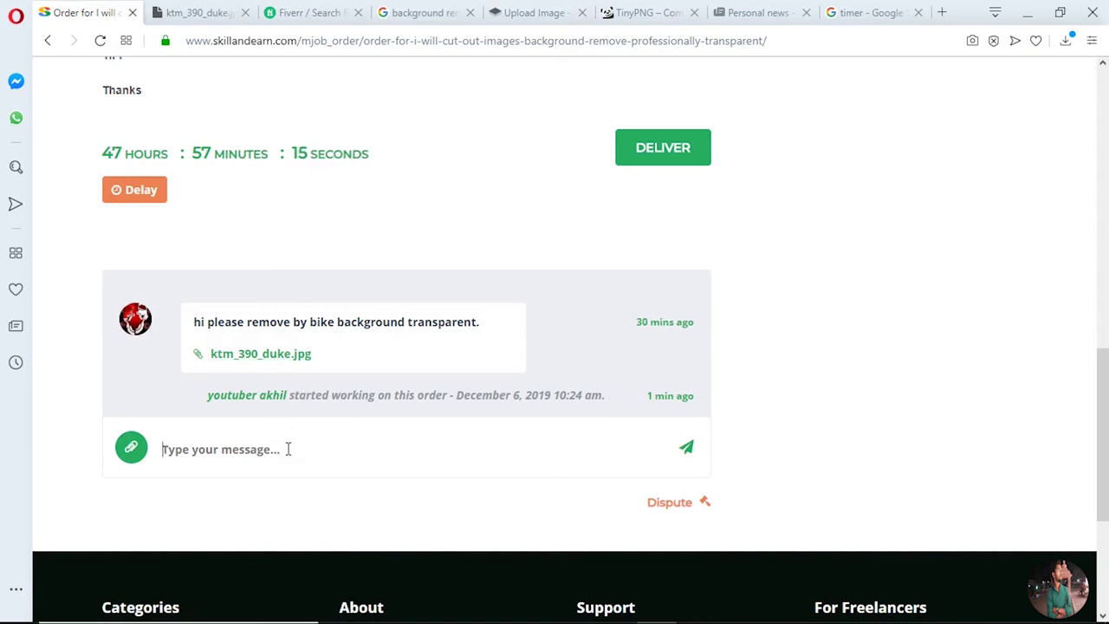
{"action": "type", "text": "ok"}
{"action": "key", "text": "Return"}
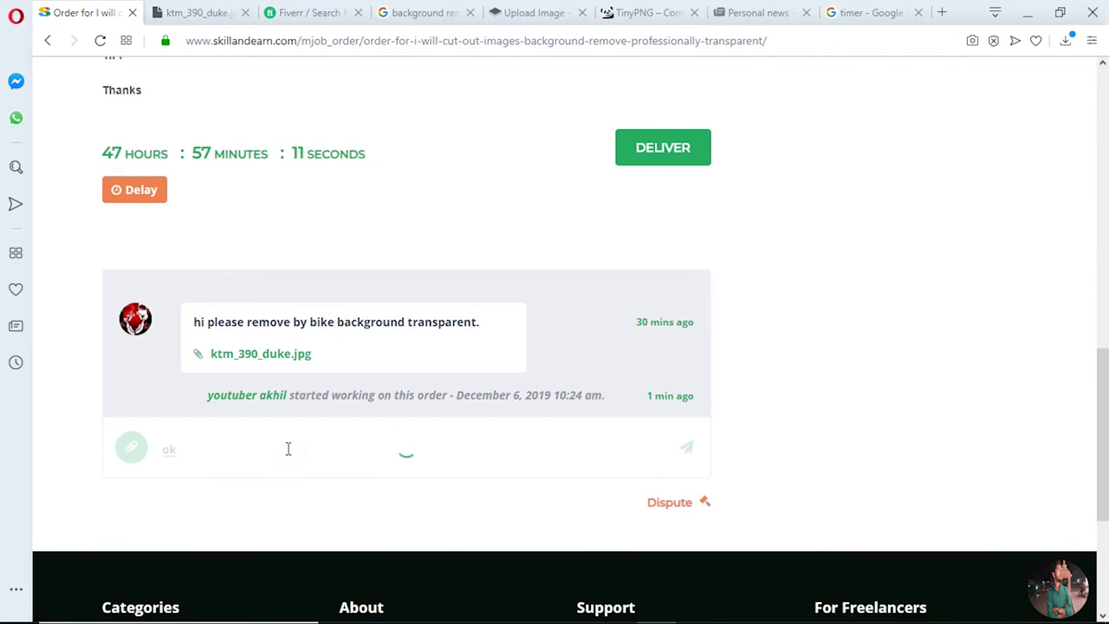
{"action": "left_click", "coordinate": [291, 452]}
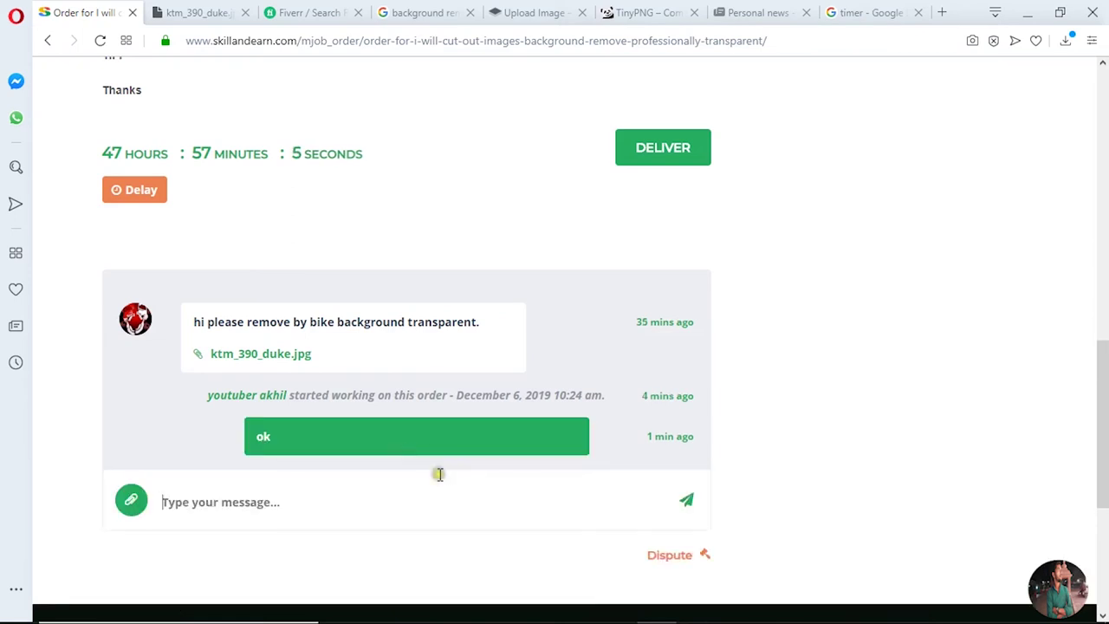
Step: Send the buyer the message "your order is completed" in the order conversation
{"action": "type", "text": "your d"}
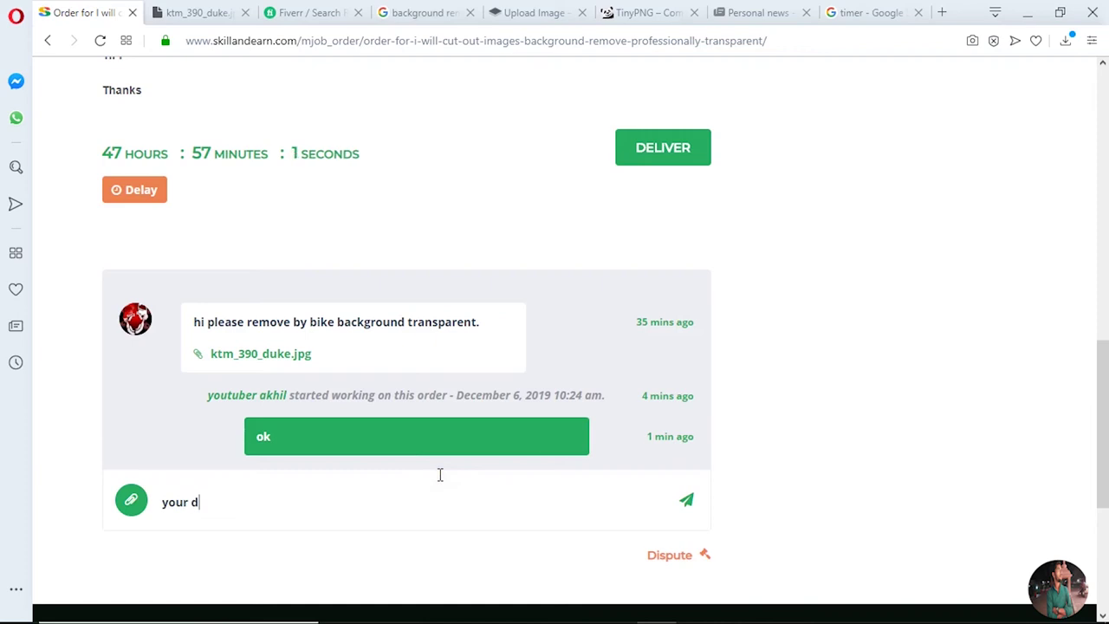
{"action": "key", "text": "BackSpace"}
{"action": "type", "text": "order i"}
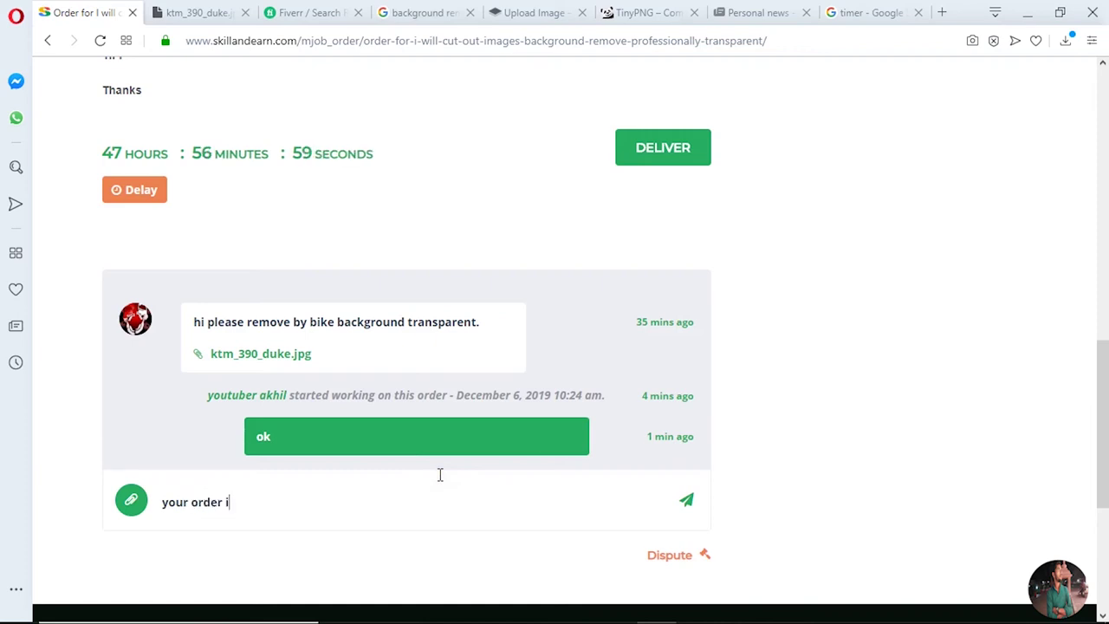
{"action": "type", "text": "s completed"}
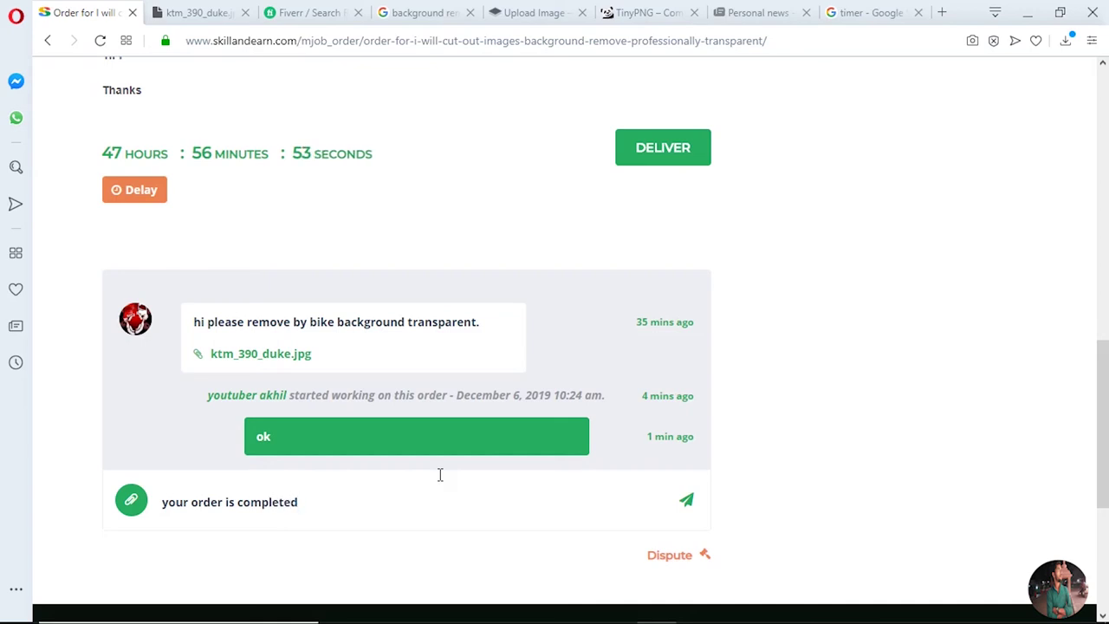
{"action": "key", "text": "Return"}
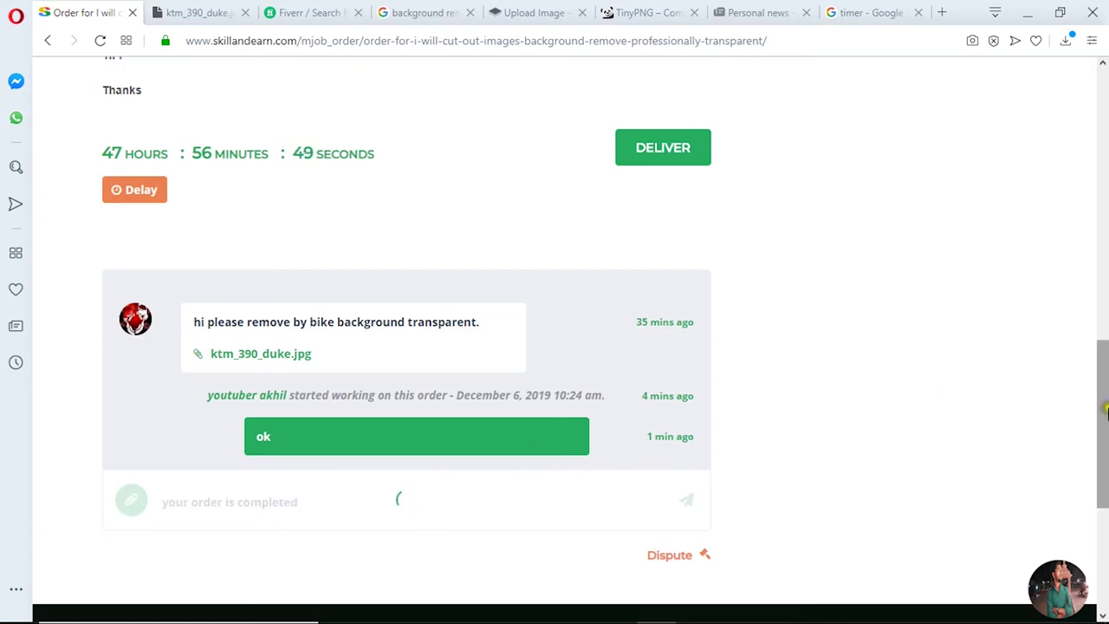
Step: Start the order delivery and attach the ktm_390_duke-removebg-preview image from the Downloads folder
{"action": "scroll", "coordinate": [800, 350], "scroll_direction": "up", "scroll_amount": 3}
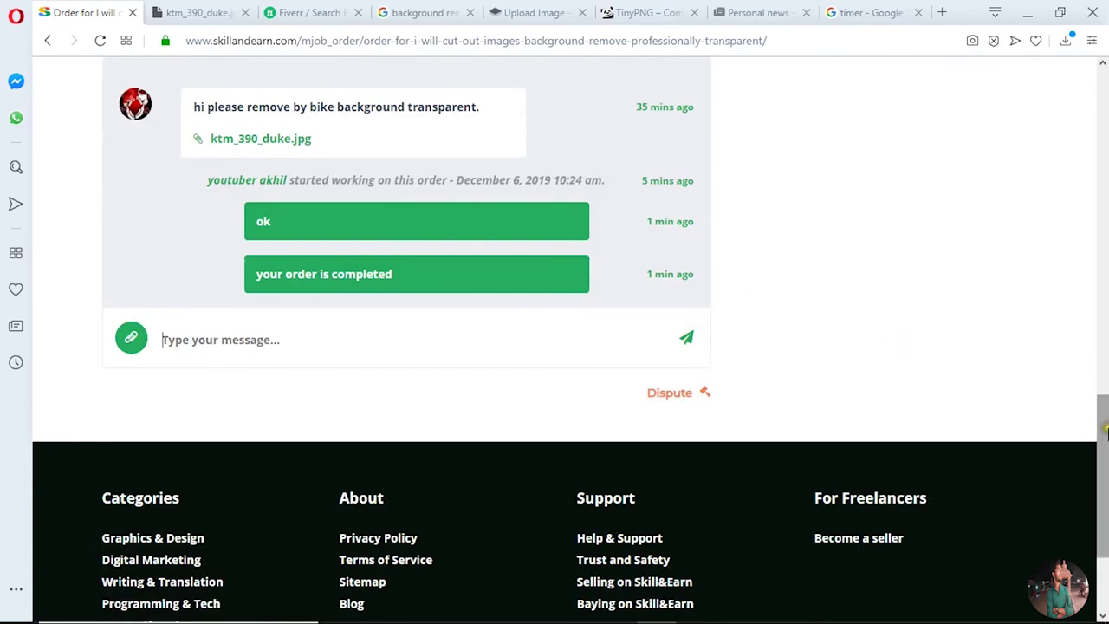
{"action": "scroll", "coordinate": [1105, 373], "scroll_direction": "up", "scroll_amount": 3}
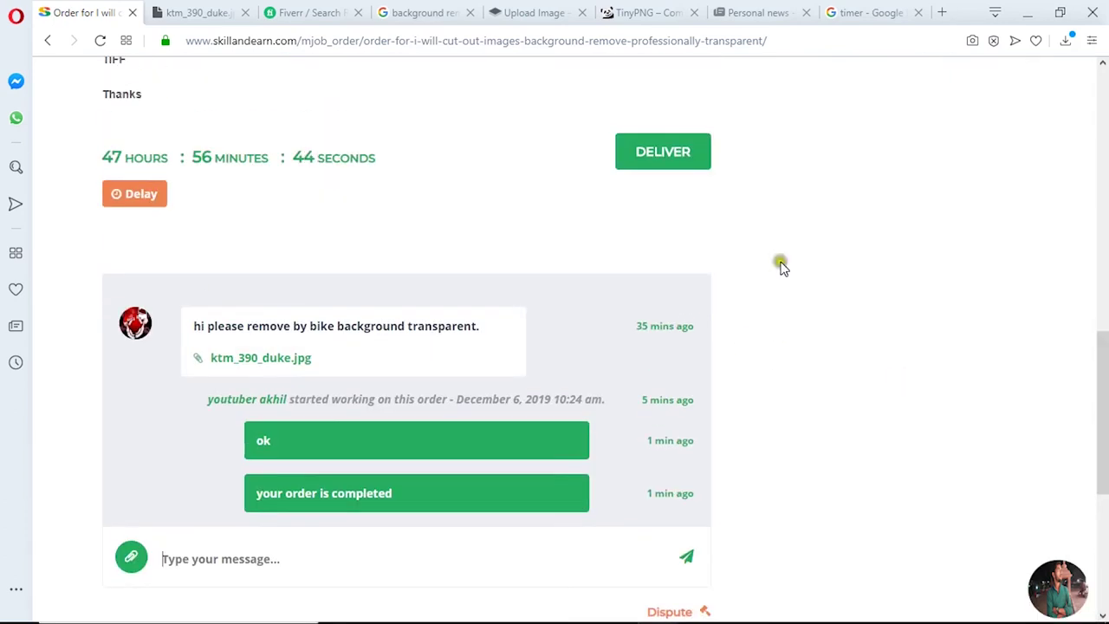
{"action": "left_click", "coordinate": [654, 165]}
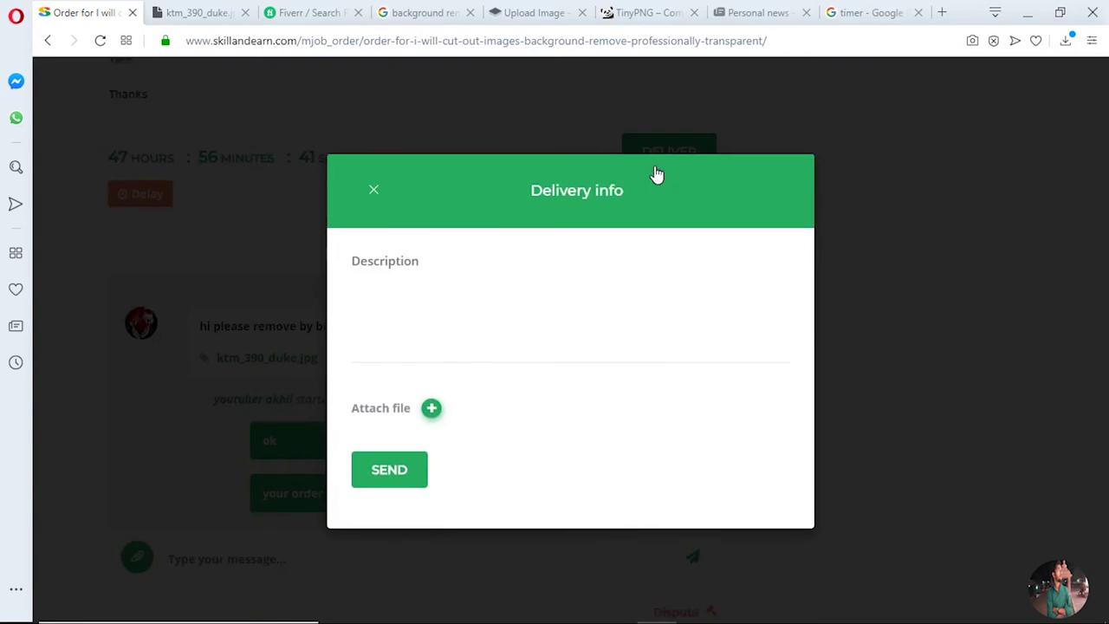
{"action": "left_click", "coordinate": [405, 411]}
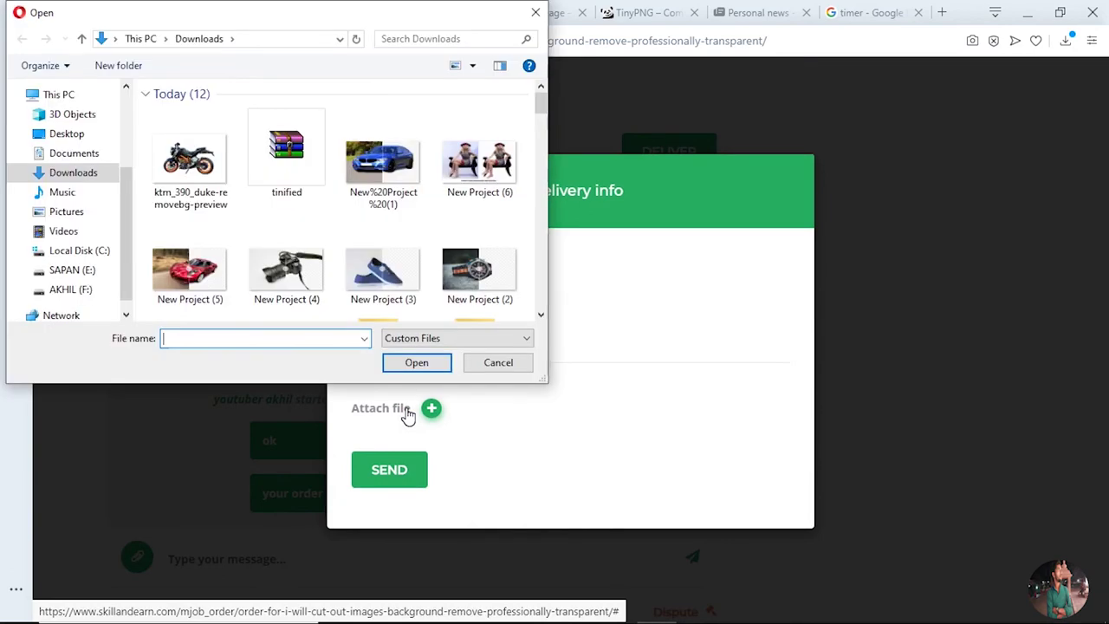
{"action": "left_click", "coordinate": [192, 171]}
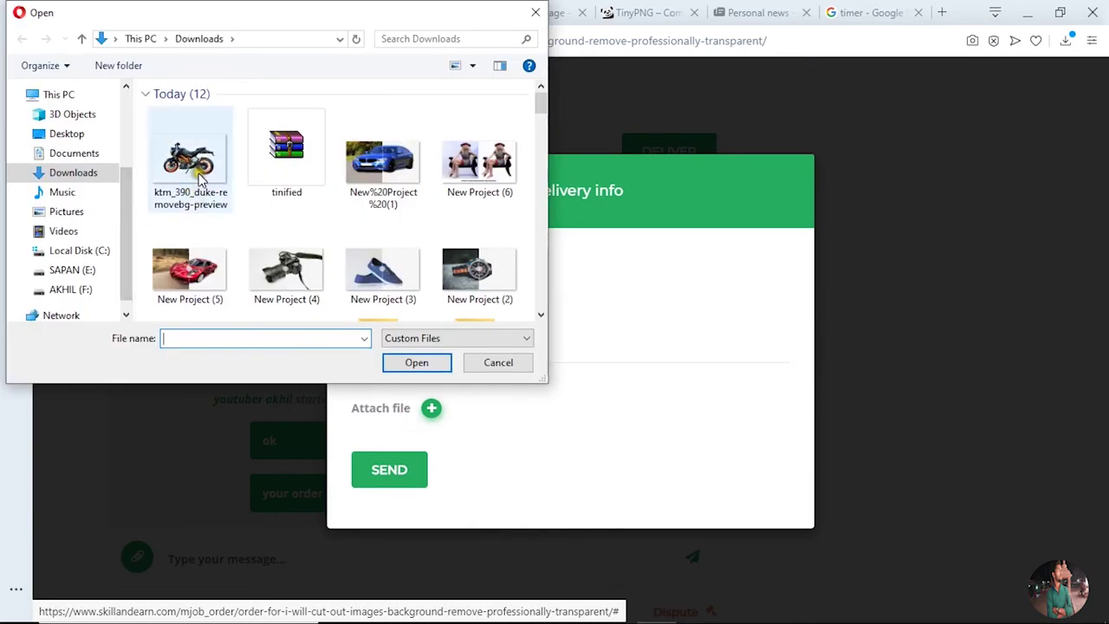
{"action": "left_click", "coordinate": [416, 365]}
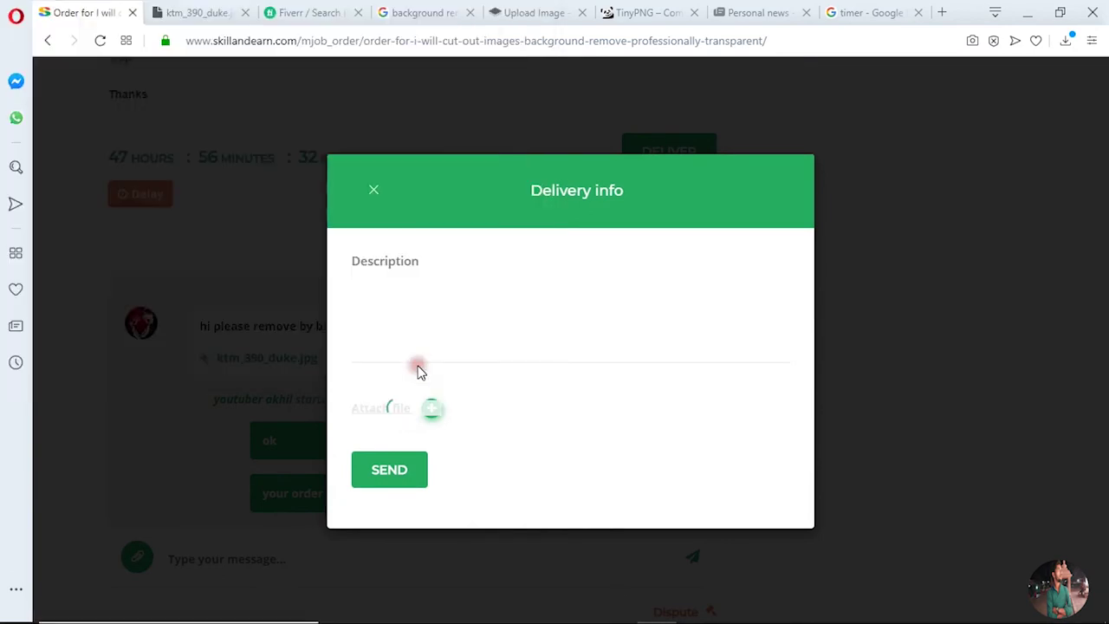
Step: Enter "Your order is prefactely done" as the delivery description
{"action": "left_click", "coordinate": [423, 297]}
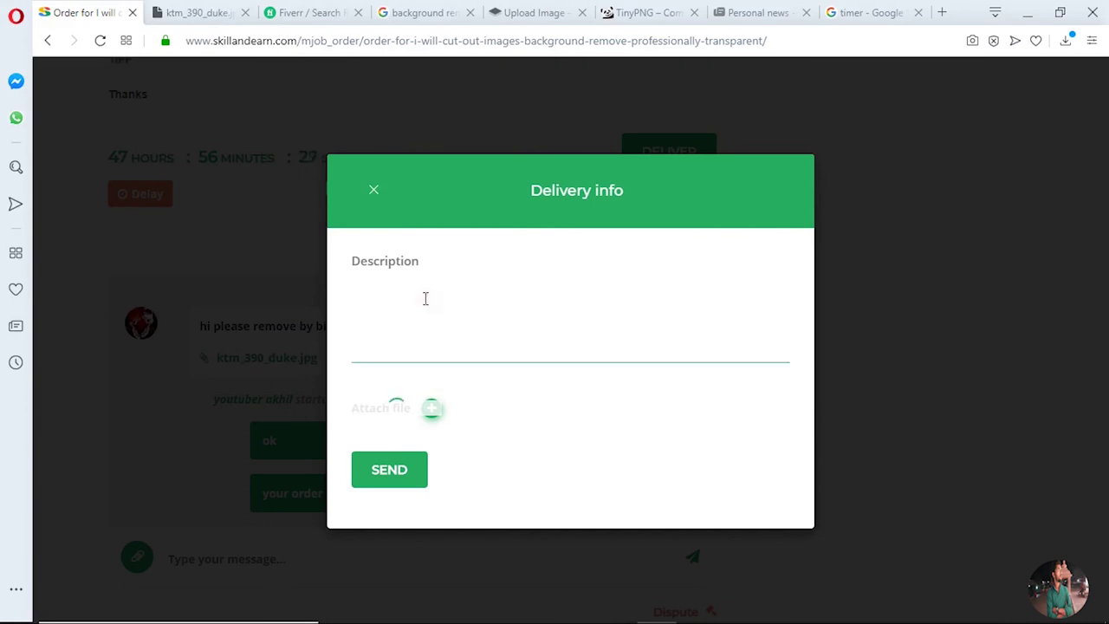
{"action": "type", "text": "Y"}
{"action": "type", "text": "our "}
{"action": "type", "text": "order"}
{"action": "type", "text": " is."}
{"action": "type", "text": "pre"}
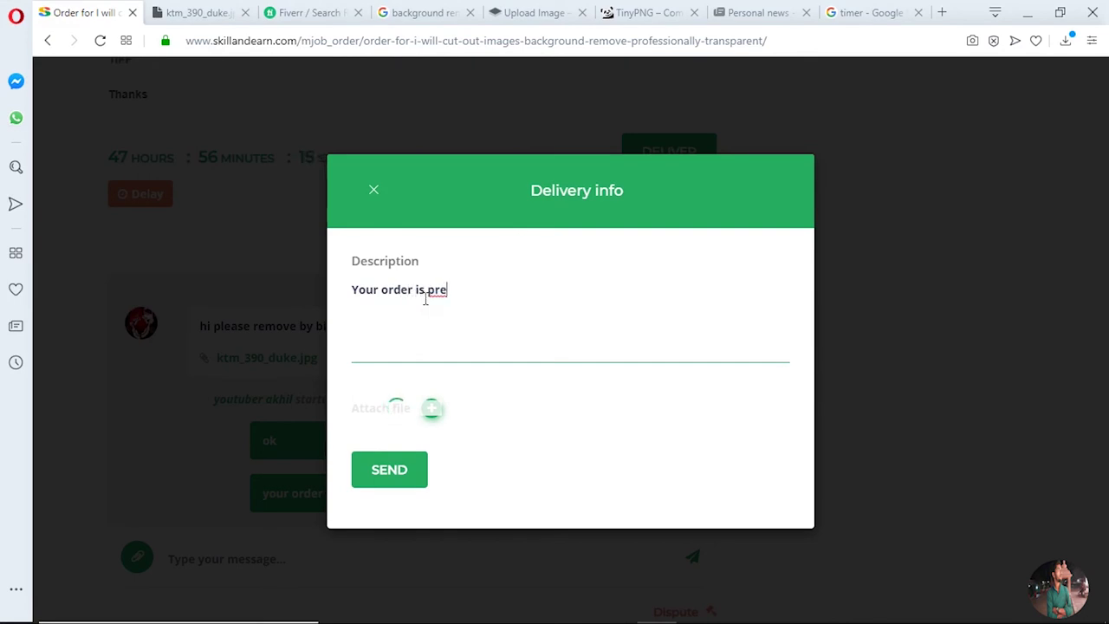
{"action": "type", "text": "factely done"}
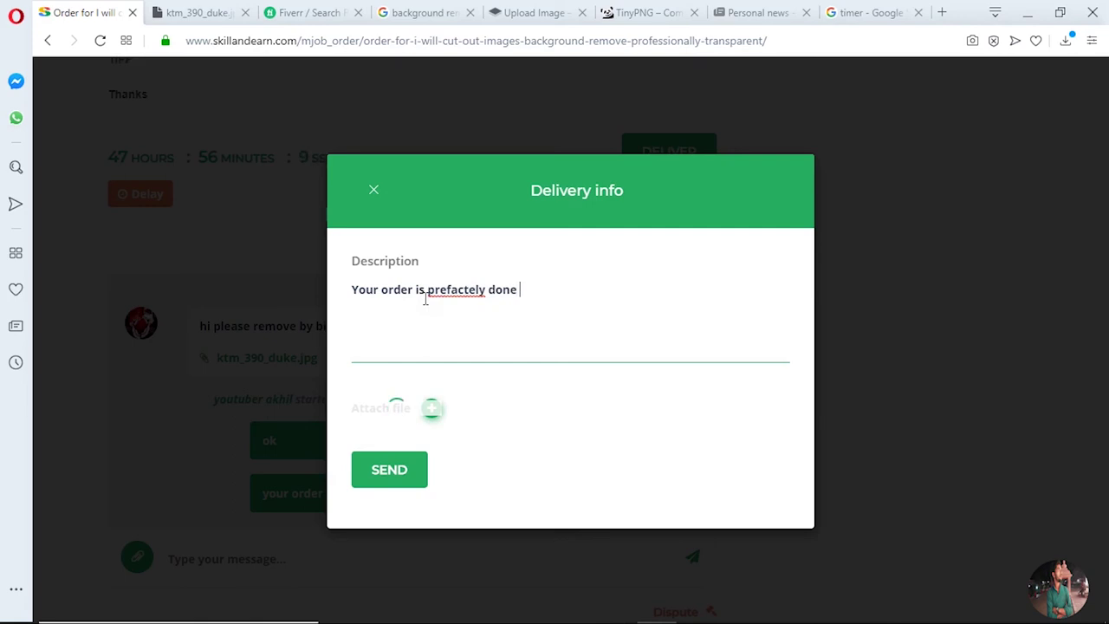
Step: Remove the misspelled word "prefactely" from the delivery description, discarding the replacement attempt "profect" too
{"action": "double_click", "coordinate": [466, 288]}
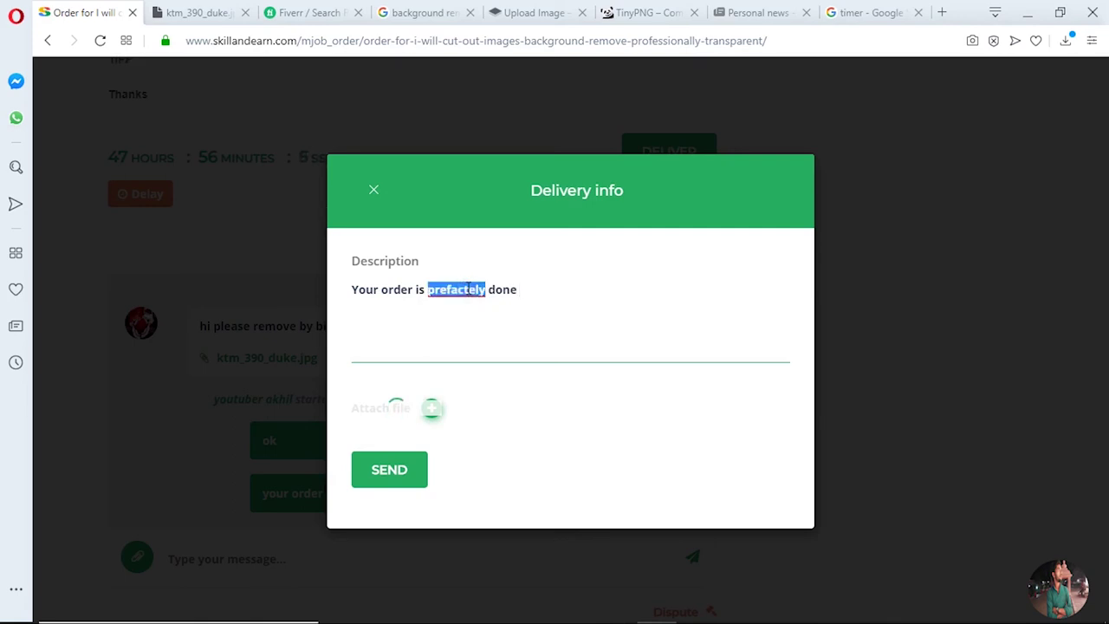
{"action": "left_click", "coordinate": [467, 289]}
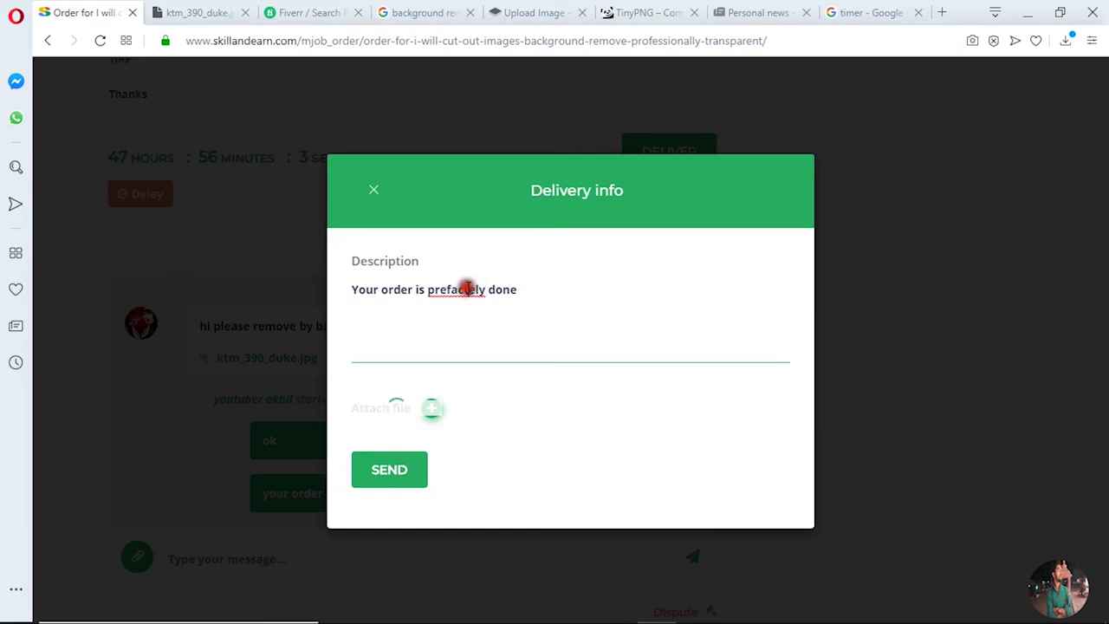
{"action": "double_click", "coordinate": [473, 291]}
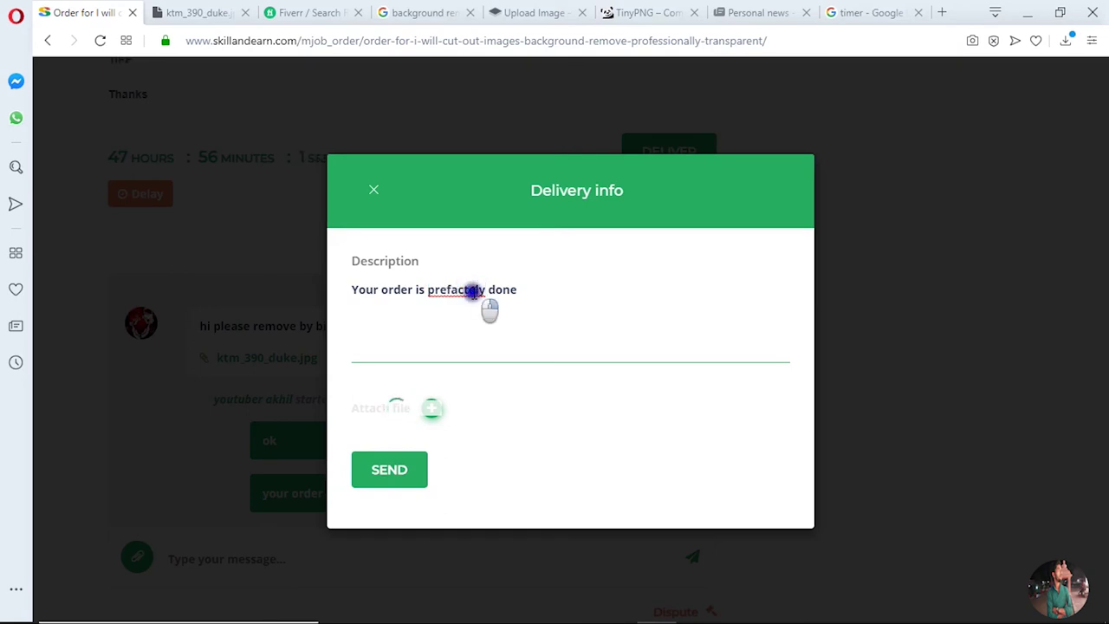
{"action": "key", "text": "BackSpace"}
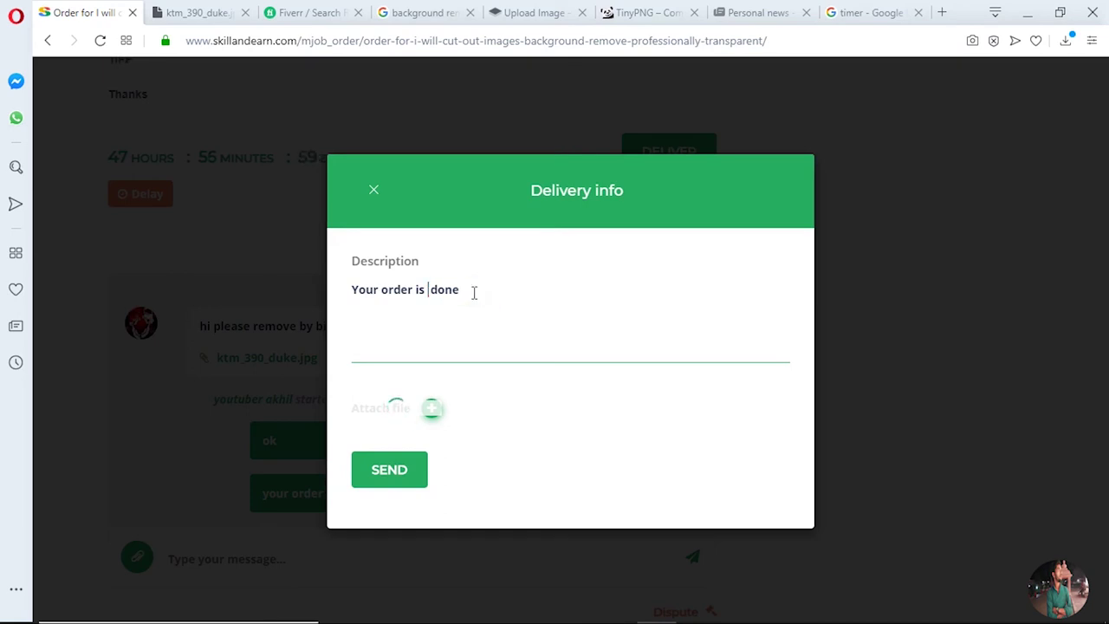
{"action": "type", "text": "profect"}
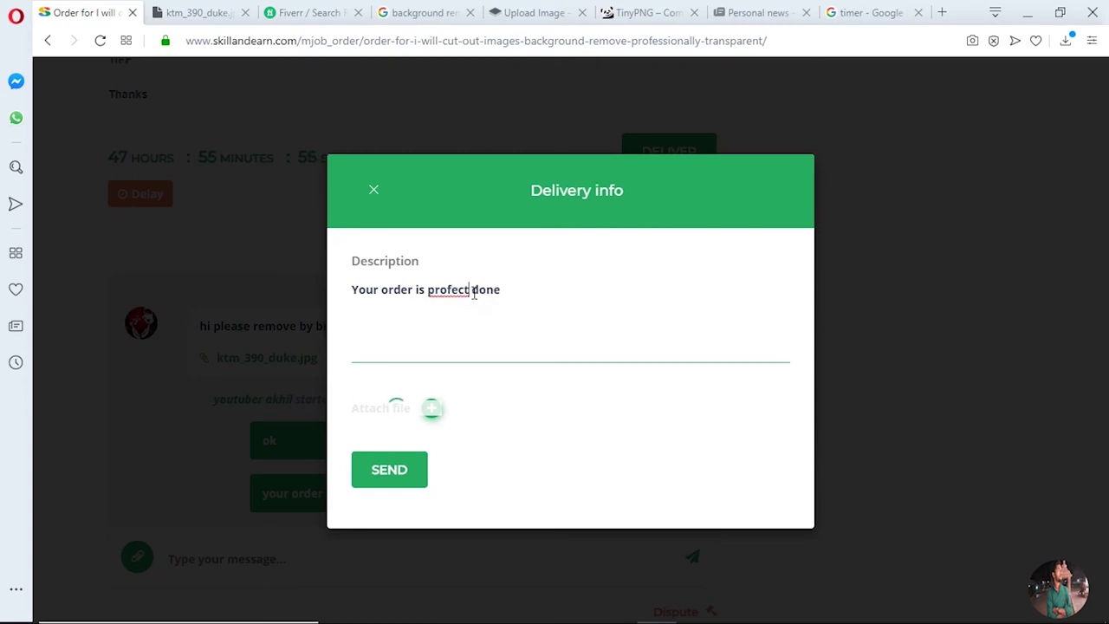
{"action": "key", "text": "BackSpace"}
{"action": "key", "text": "BackSpace"}
{"action": "key", "text": "BackSpace"}
{"action": "key", "text": "BackSpace"}
{"action": "key", "text": "BackSpace"}
{"action": "key", "text": "BackSpace"}
{"action": "key", "text": "BackSpace"}
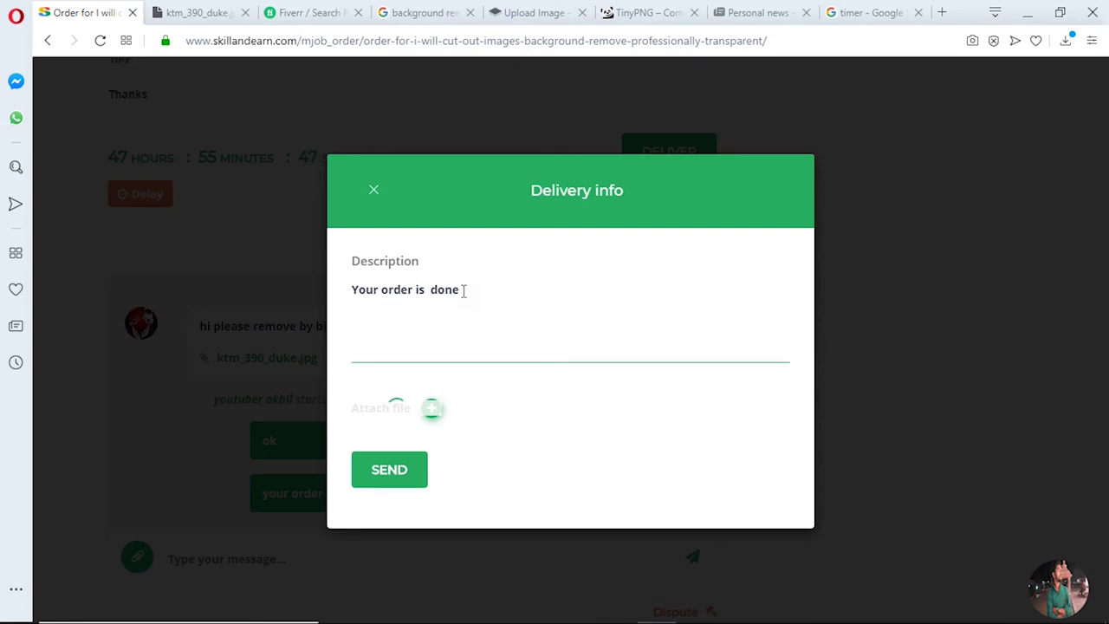
Step: Replace "done" with "completed ." at the end of the description's first line
{"action": "key", "text": "Right"}
{"action": "key", "text": "Right"}
{"action": "key", "text": "Right"}
{"action": "key", "text": "Right"}
{"action": "key", "text": "BackSpace"}
{"action": "key", "text": "BackSpace"}
{"action": "key", "text": "BackSpace"}
{"action": "key", "text": "BackSpace"}
{"action": "type", "text": "com"}
{"action": "type", "text": "pleted"}
Step: Add a second description line reading "if your have any suport"
{"action": "type", "text": "if "}
{"action": "type", "text": "your "}
{"action": "type", "text": "have na"}
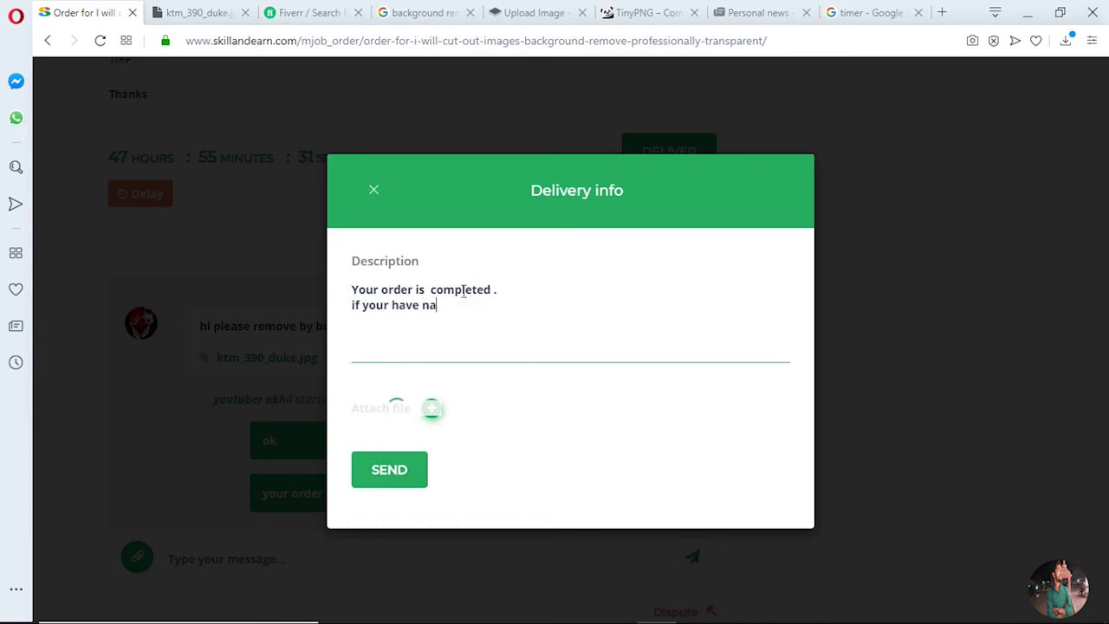
{"action": "key", "text": "BackSpace"}
{"action": "type", "text": "any suporrt"}
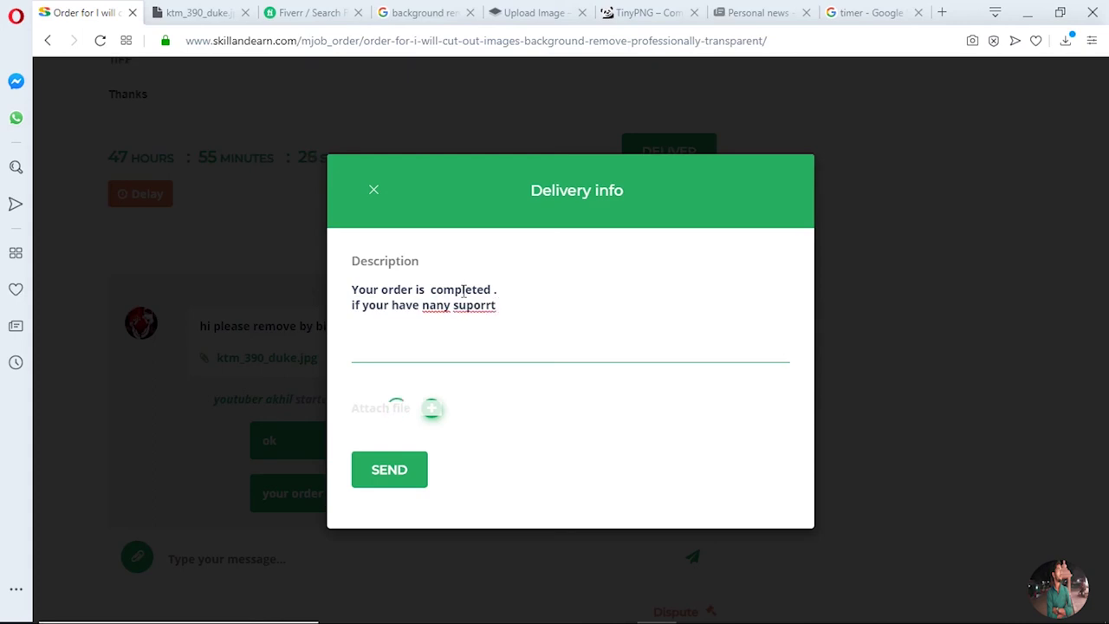
{"action": "key", "text": "BackSpace"}
{"action": "key", "text": "Right"}
{"action": "key", "text": "BackSpace"}
{"action": "left_click", "coordinate": [430, 305]}
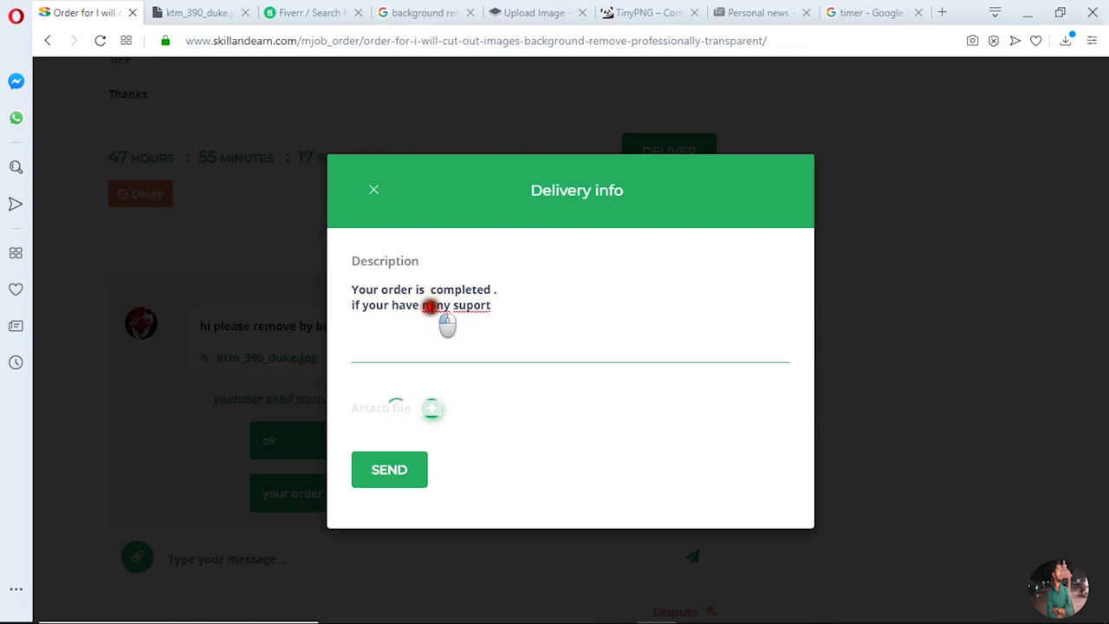
{"action": "key", "text": "BackSpace"}
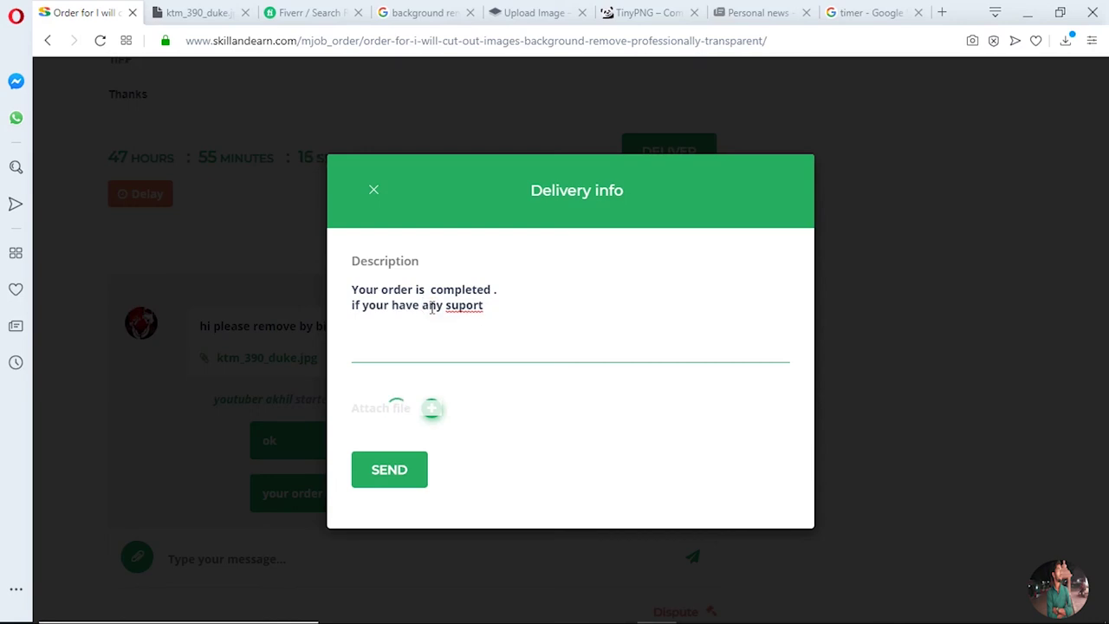
Step: Extend the description's second line with "plese contect me"
{"action": "key", "text": "Right"}
{"action": "key", "text": "Right"}
{"action": "key", "text": "Right"}
{"action": "key", "text": "Right"}
{"action": "type", "text": "plese contect me"}
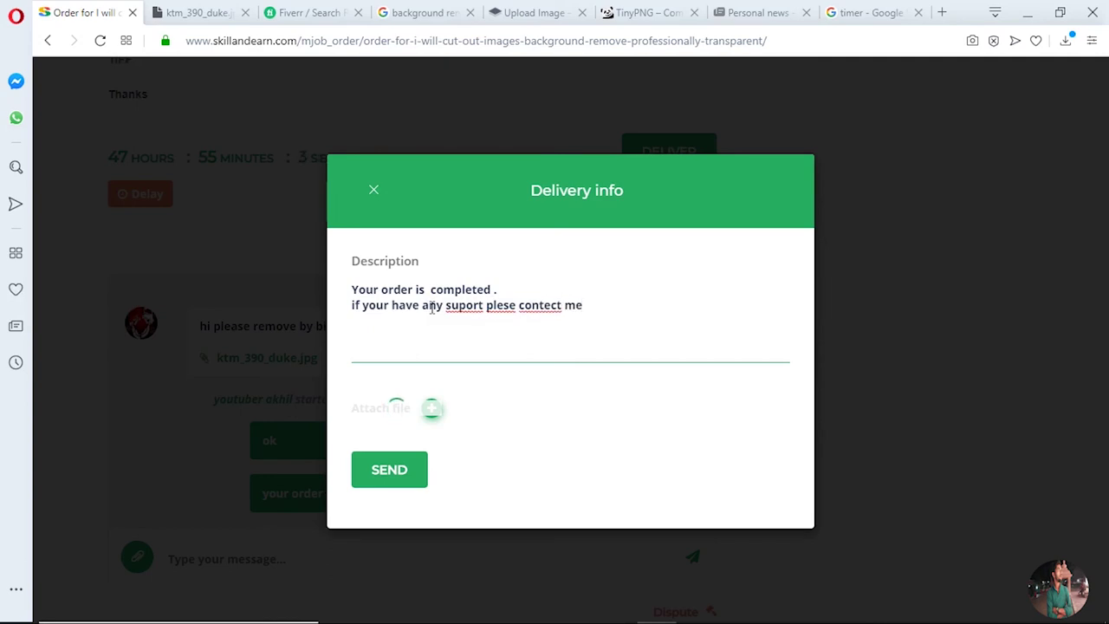
{"action": "left_click", "coordinate": [444, 306]}
{"action": "double_click", "coordinate": [462, 305]}
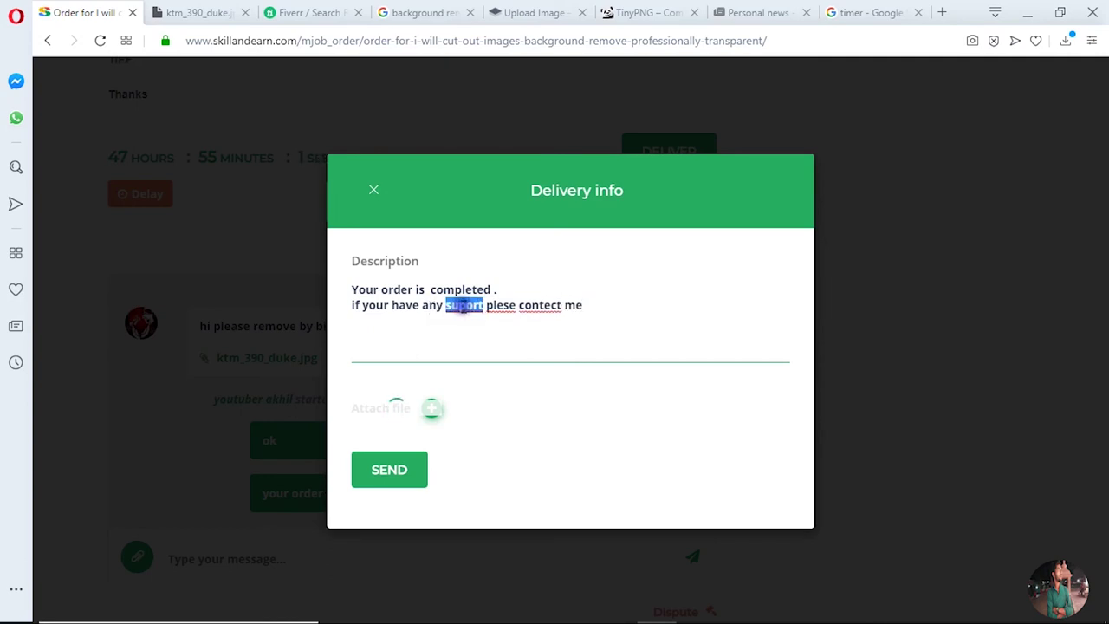
{"action": "left_click", "coordinate": [480, 317]}
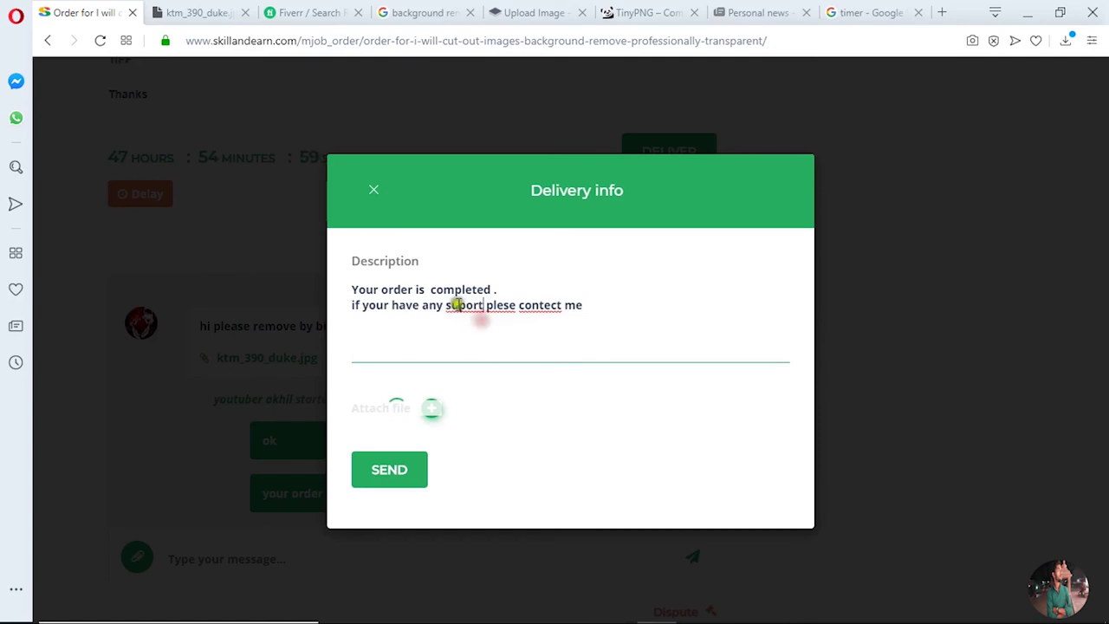
{"action": "left_click", "coordinate": [496, 290]}
{"action": "type", "text": "."}
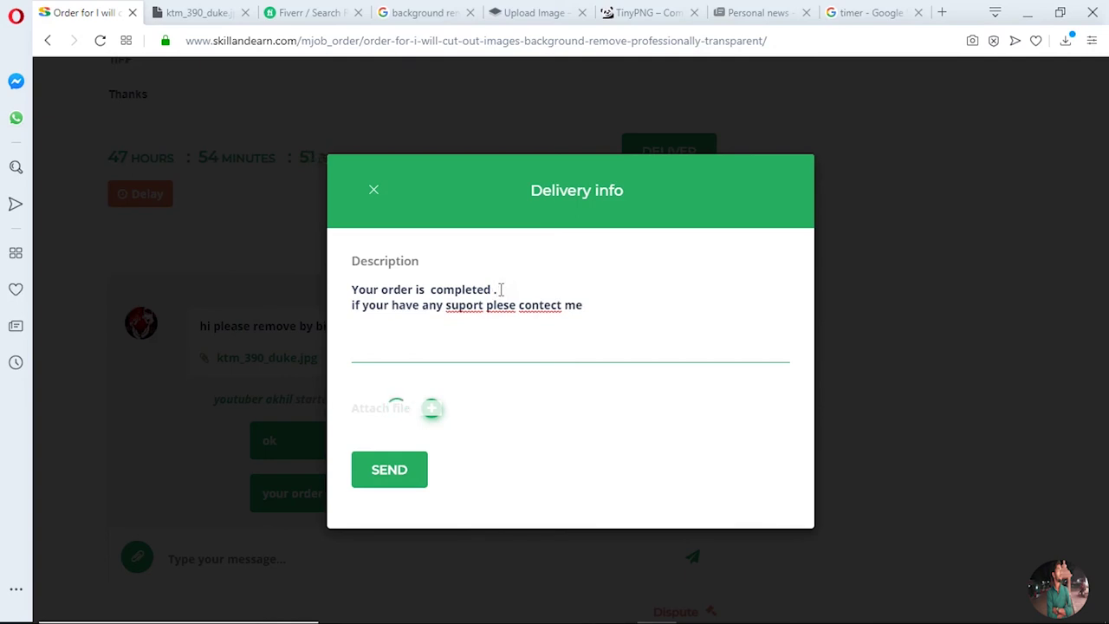
Step: Add a third description line reading "your image is now transparent"
{"action": "left_click", "coordinate": [591, 307]}
{"action": "key", "text": "Return"}
{"action": "type", "text": "your image is n"}
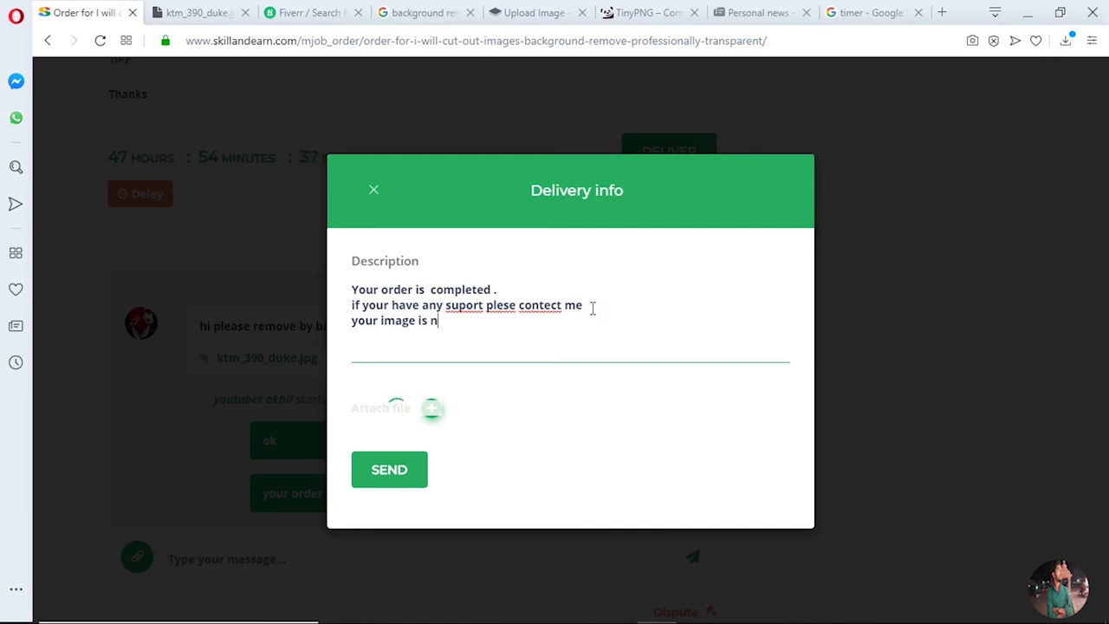
{"action": "type", "text": "ow transparent"}
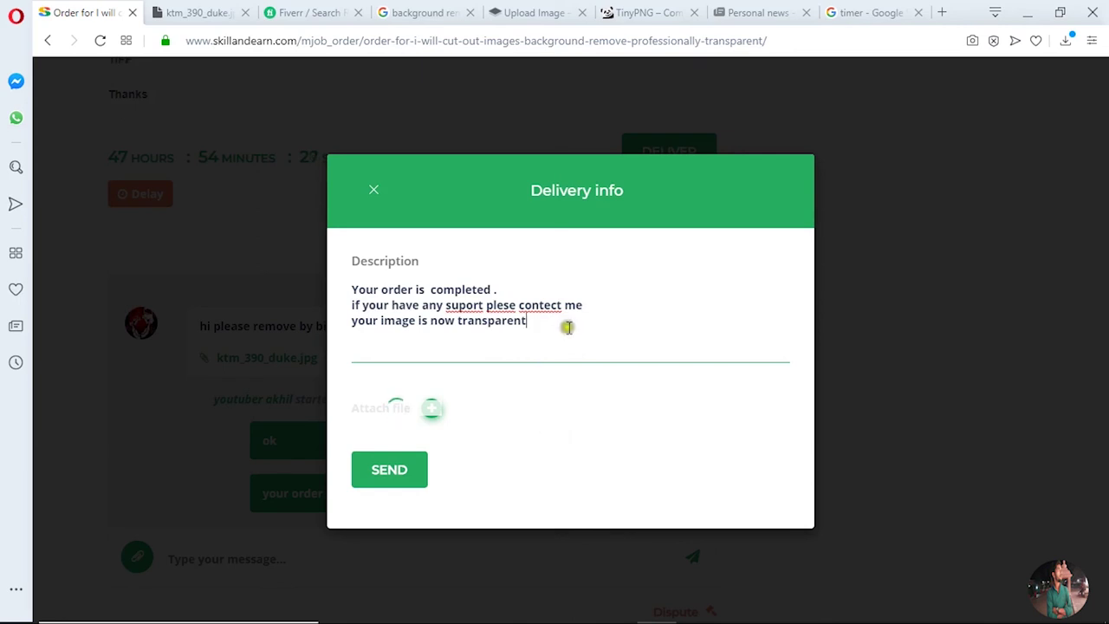
Step: Begin a fourth description line with "in future any"
{"action": "key", "text": "Return"}
{"action": "type", "text": "in"}
{"action": "type", "text": " fut"}
{"action": "type", "text": "uew"}
{"action": "key", "text": "BackSpace"}
{"action": "type", "text": "s"}
{"action": "key", "text": "BackSpace"}
{"action": "key", "text": "BackSpace"}
{"action": "key", "text": "BackSpace"}
{"action": "key", "text": "BackSpace"}
{"action": "type", "text": "ure any "}
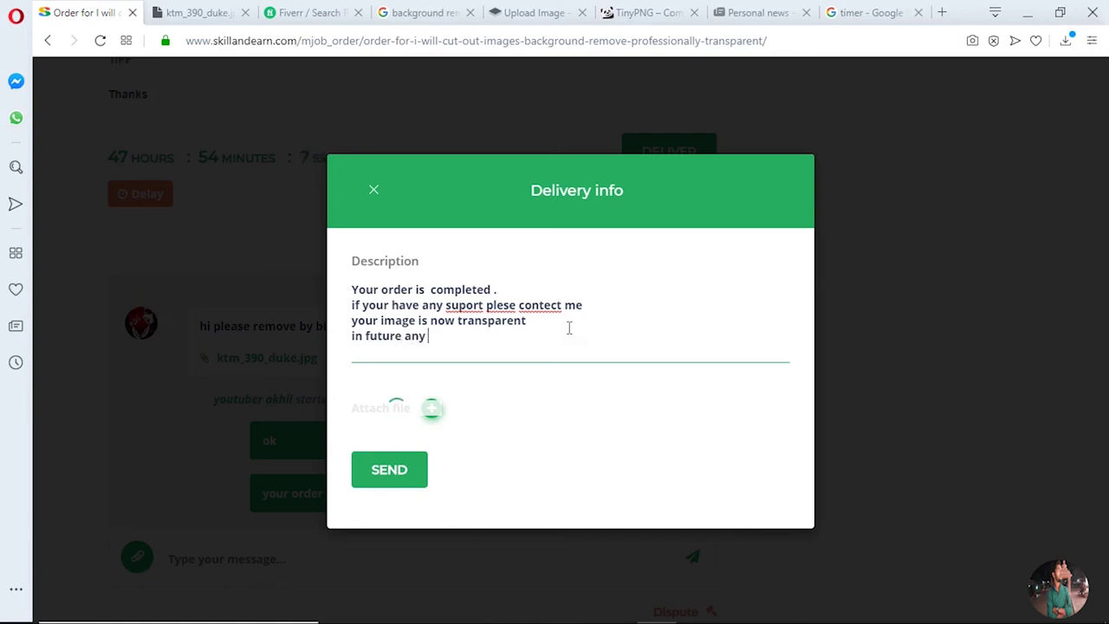
Step: Complete the description's fourth line with "service please give me order."
{"action": "type", "text": "servece"}
{"action": "key", "text": "BackSpace"}
{"action": "type", "text": "ice"}
{"action": "key", "text": "Right"}
{"action": "key", "text": "BackSpace"}
{"action": "type", "text": "e please "}
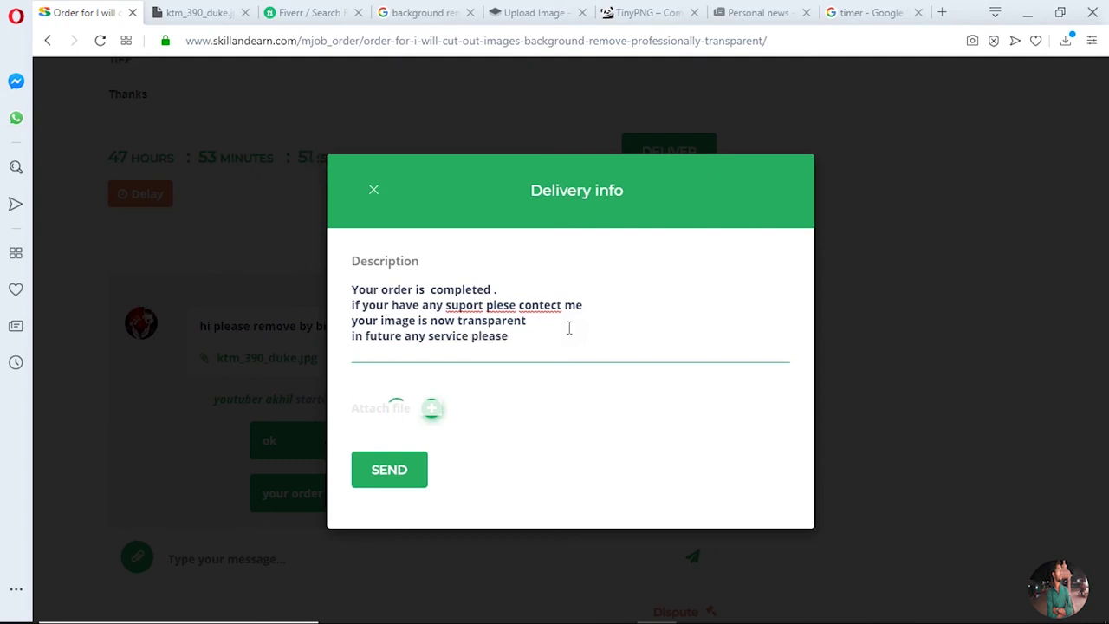
{"action": "type", "text": "give me orrder"}
{"action": "key", "text": "Left"}
{"action": "key", "text": "BackSpace"}
{"action": "left_click", "coordinate": [623, 342]}
{"action": "left_click", "coordinate": [478, 483]}
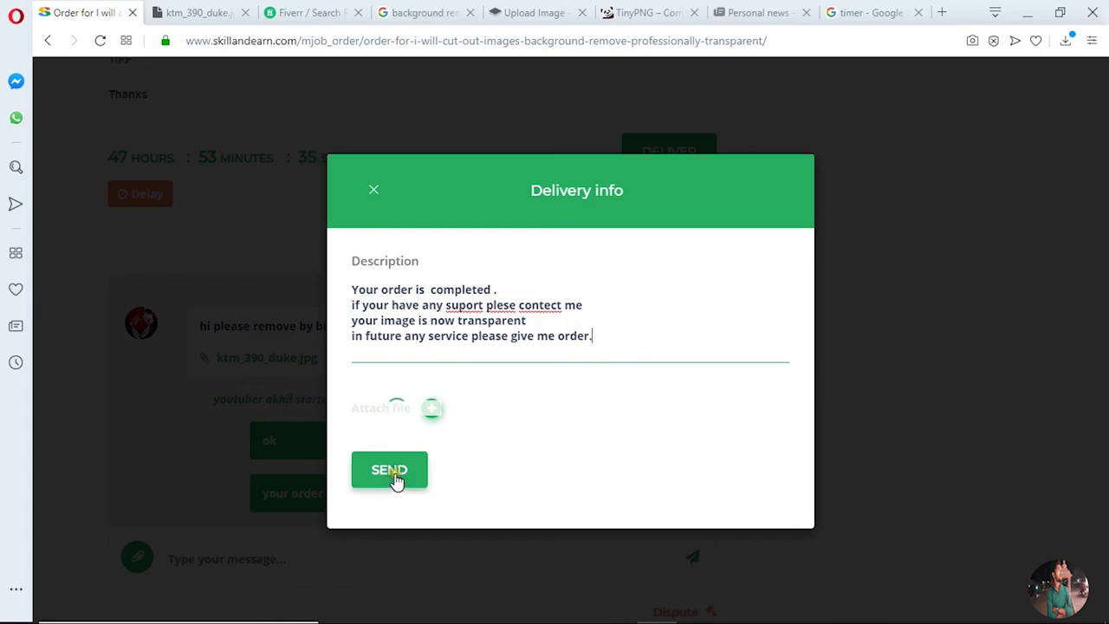
{"action": "left_click", "coordinate": [402, 409]}
{"action": "left_click", "coordinate": [859, 12]}
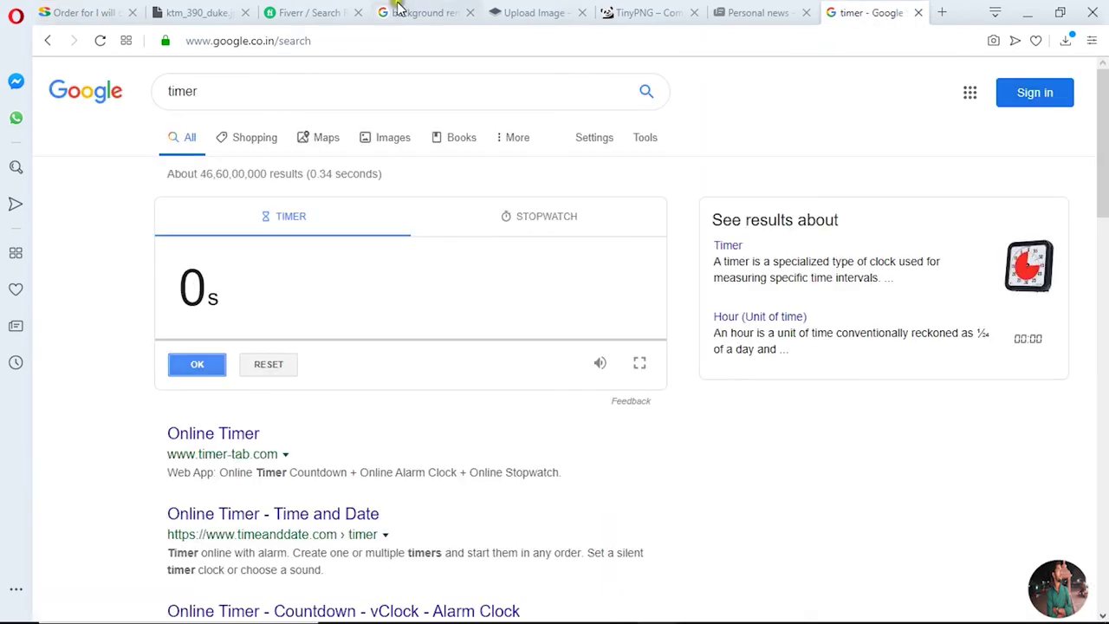
{"action": "left_click", "coordinate": [197, 11]}
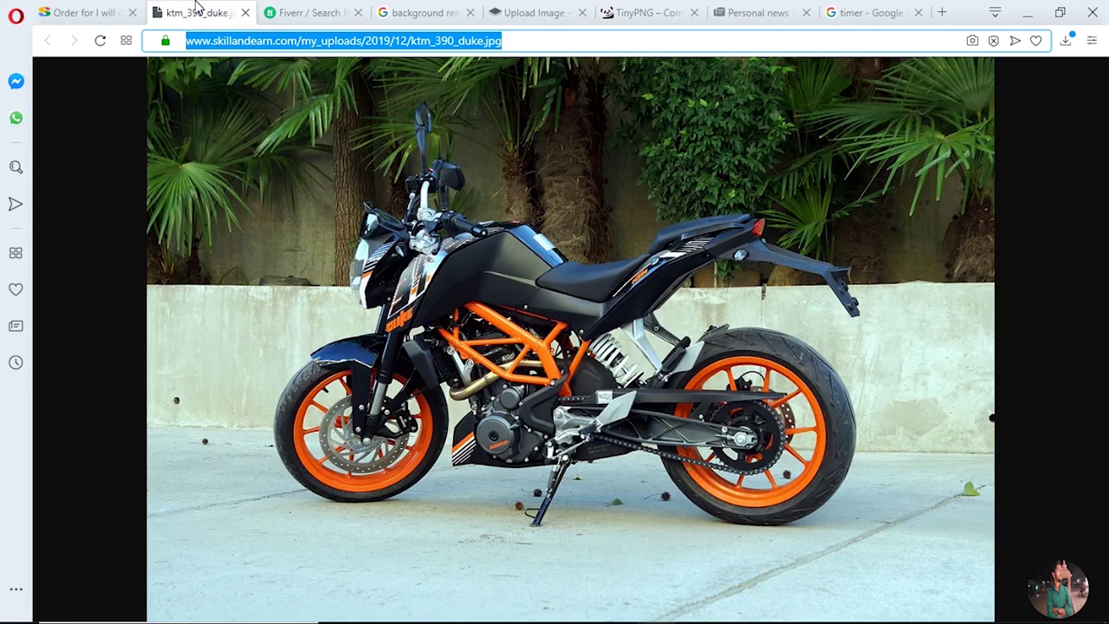
{"action": "left_click", "coordinate": [74, 10]}
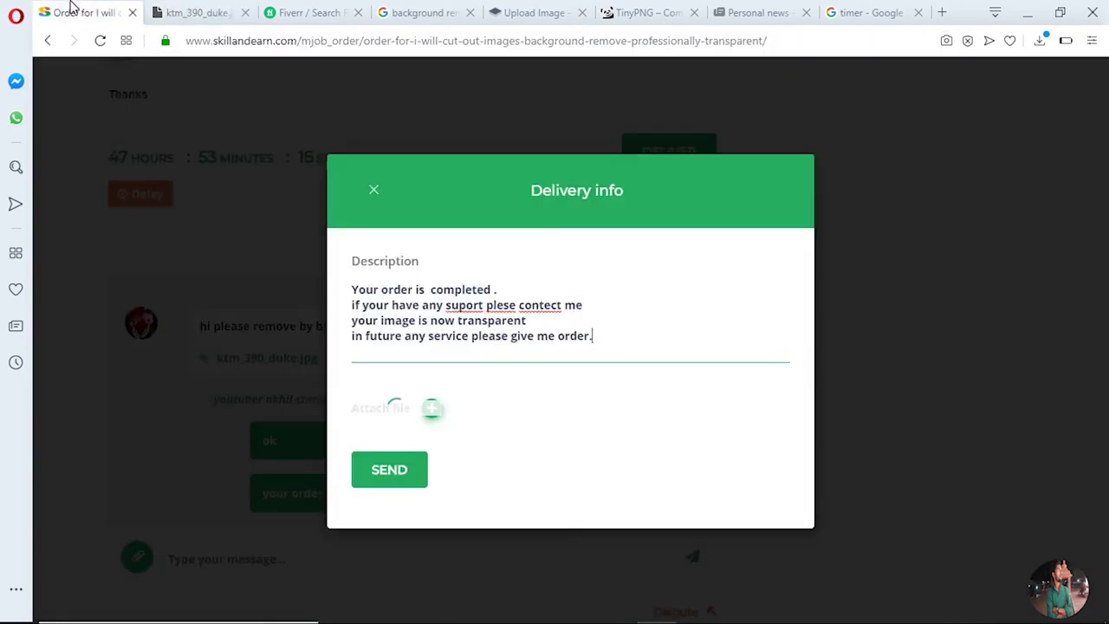
Step: Submit the delivery with its description and check the delivery info and remaining time on the order page
{"action": "left_click", "coordinate": [389, 471]}
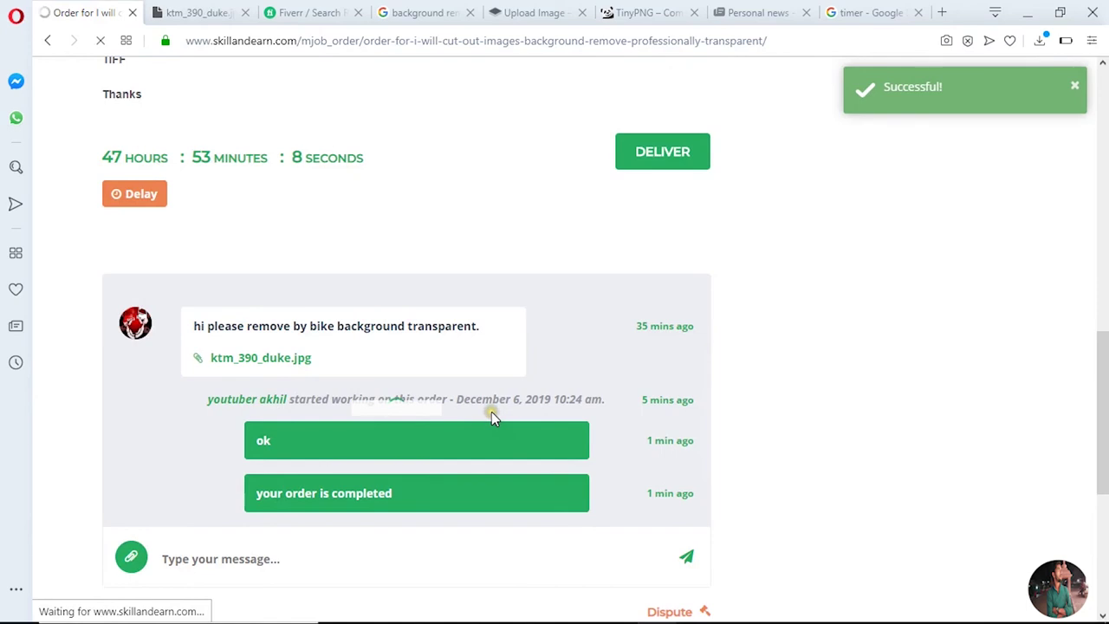
{"action": "left_click_drag", "start_coordinate": [1105, 363], "coordinate": [1105, 400]}
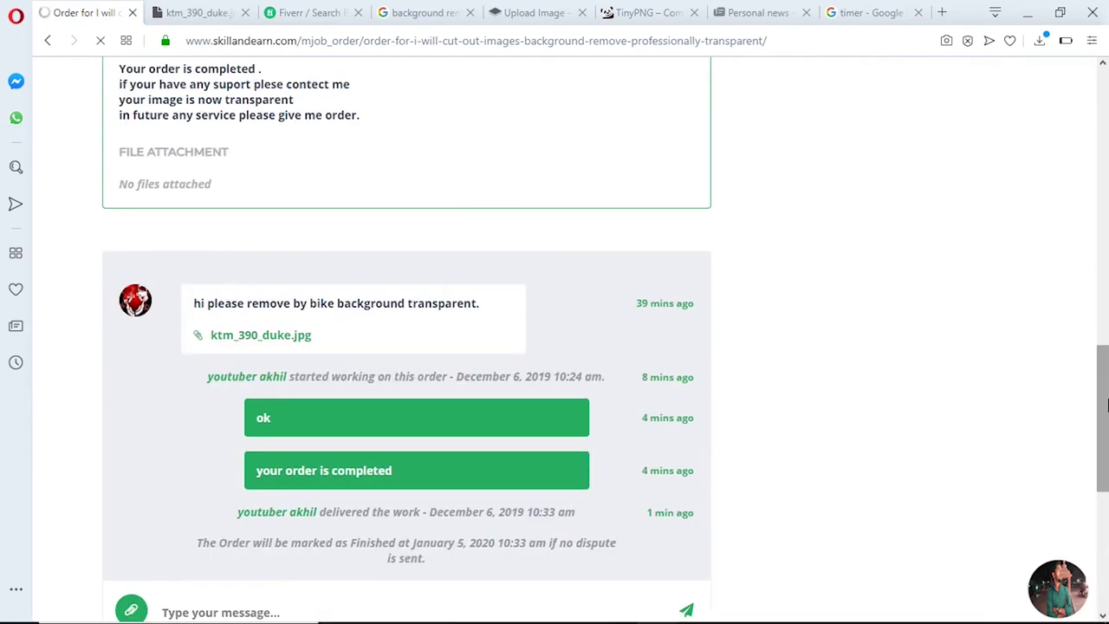
{"action": "left_click_drag", "start_coordinate": [1107, 404], "coordinate": [1103, 362]}
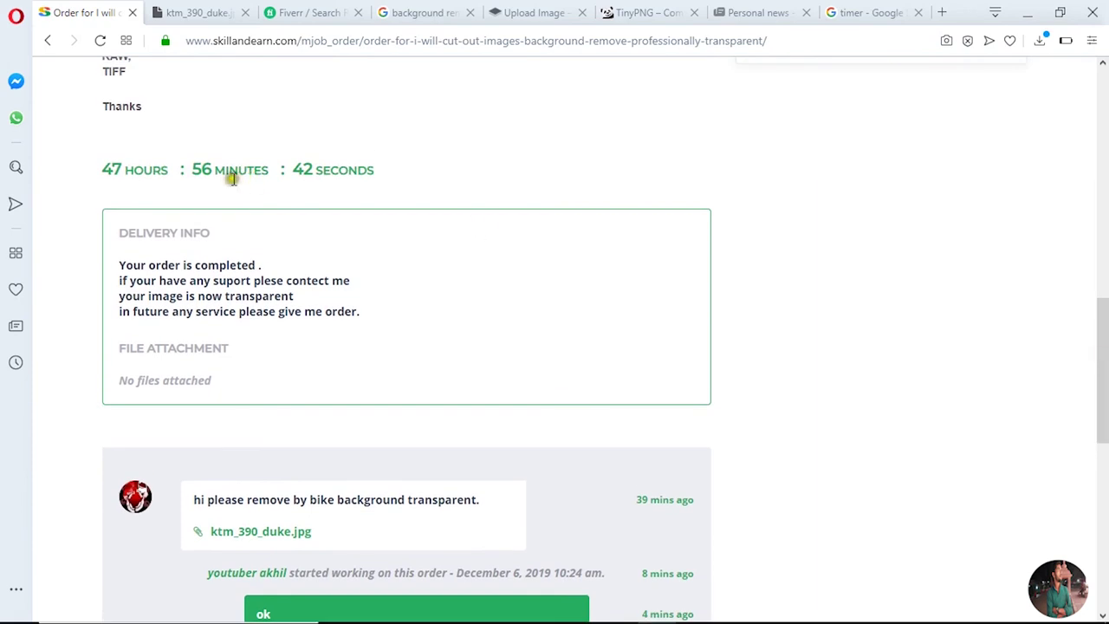
{"action": "left_click", "coordinate": [292, 165]}
{"action": "triple_click", "coordinate": [292, 165]}
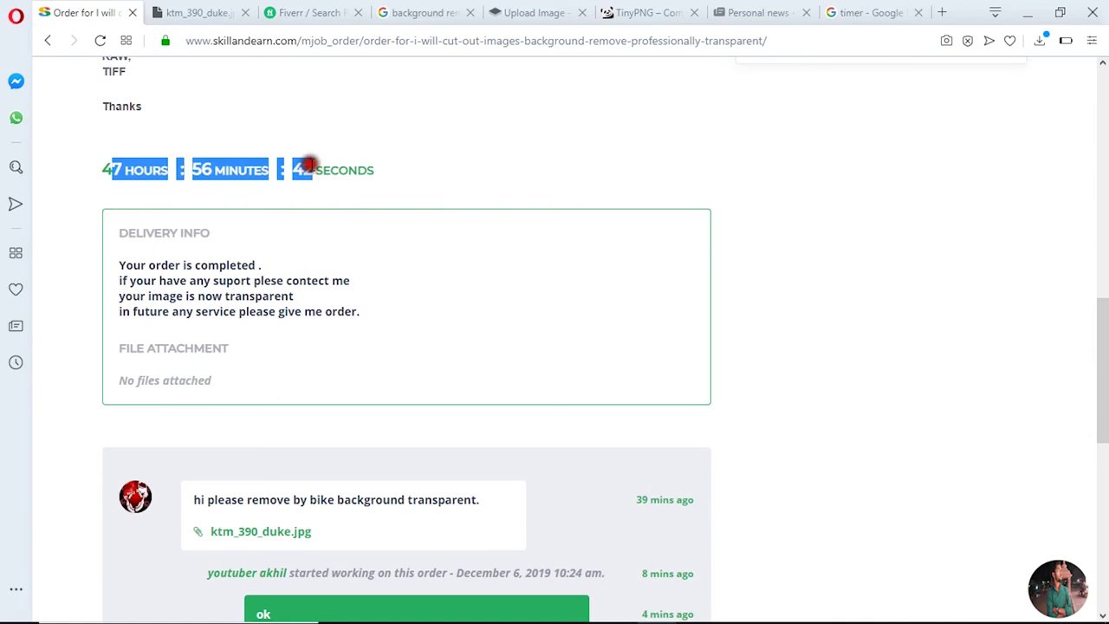
{"action": "left_click", "coordinate": [164, 280]}
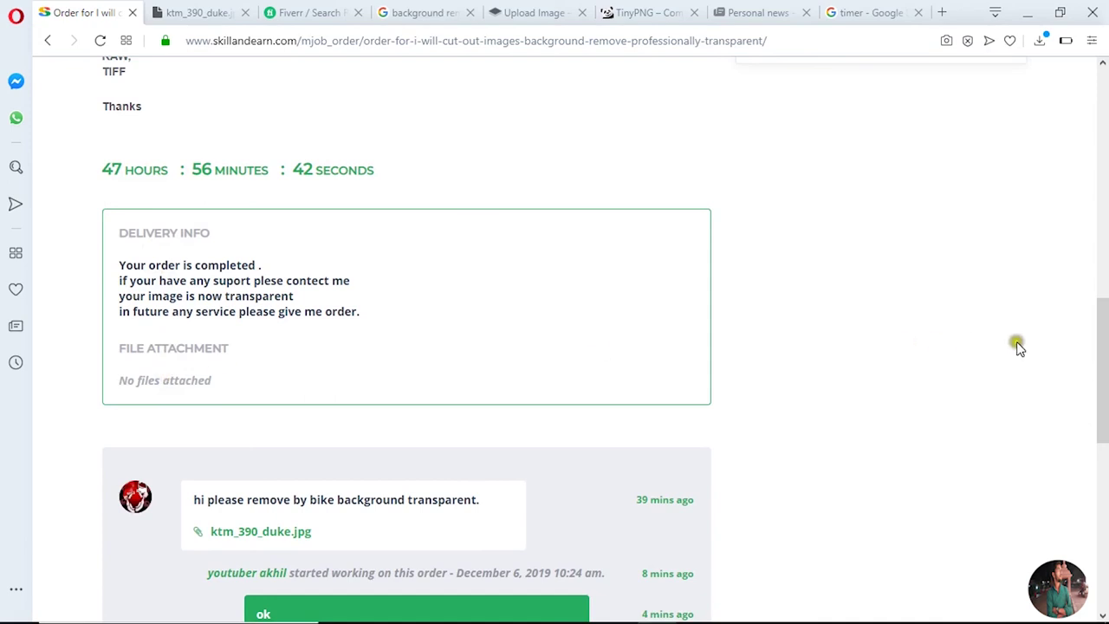
Step: Attach the ktm_390_duke-removebg-preview image from the Downloads folder to a new message in the order conversation
{"action": "left_click_drag", "start_coordinate": [1097, 366], "coordinate": [1098, 433]}
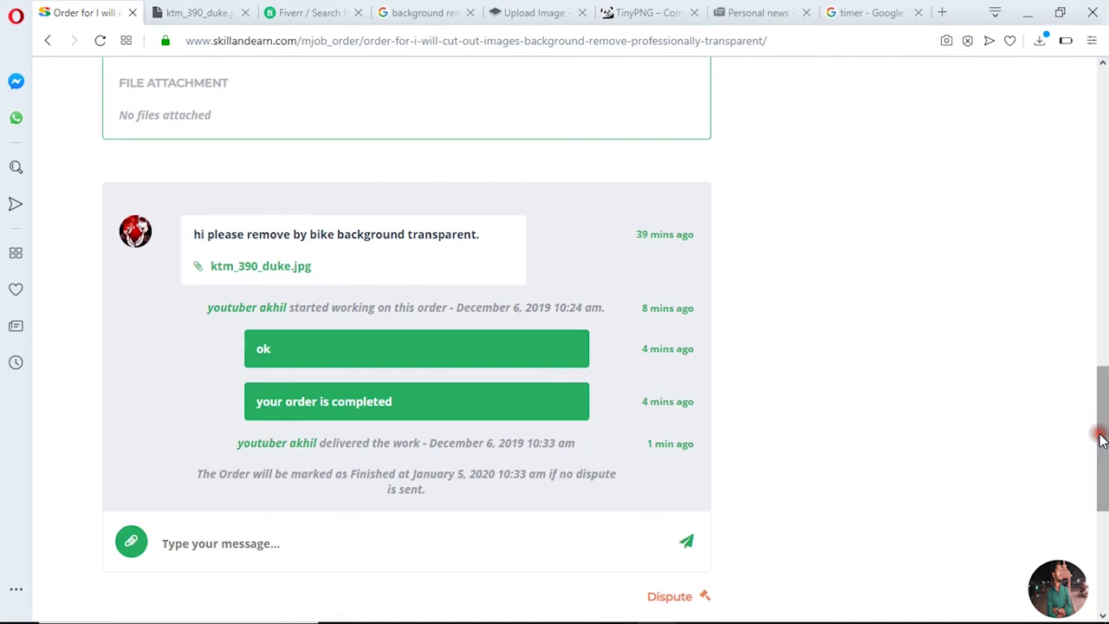
{"action": "left_click", "coordinate": [130, 544]}
{"action": "left_click", "coordinate": [205, 177]}
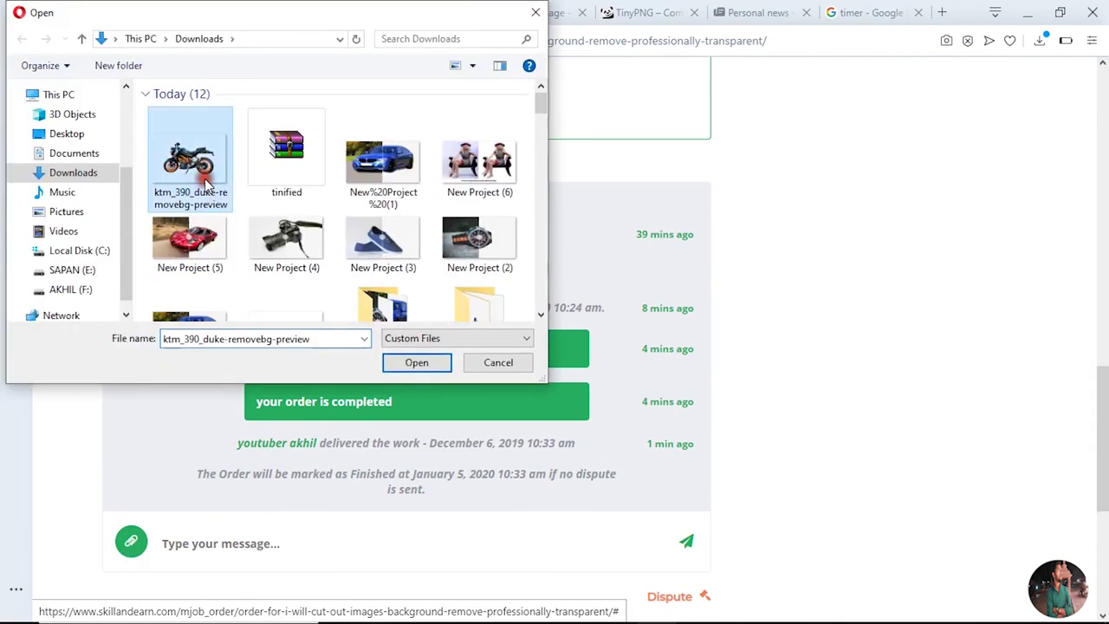
{"action": "left_click", "coordinate": [433, 364]}
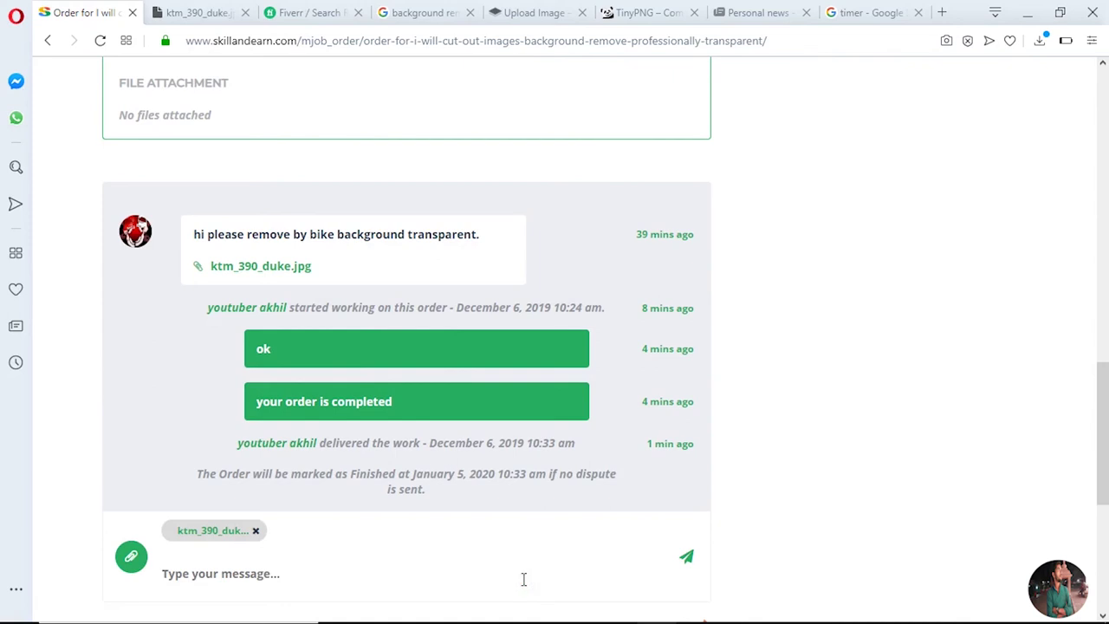
Step: Send the attached image with the message "this is your file due to net connection is love the is not attech on develery ."
{"action": "type", "text": "t"}
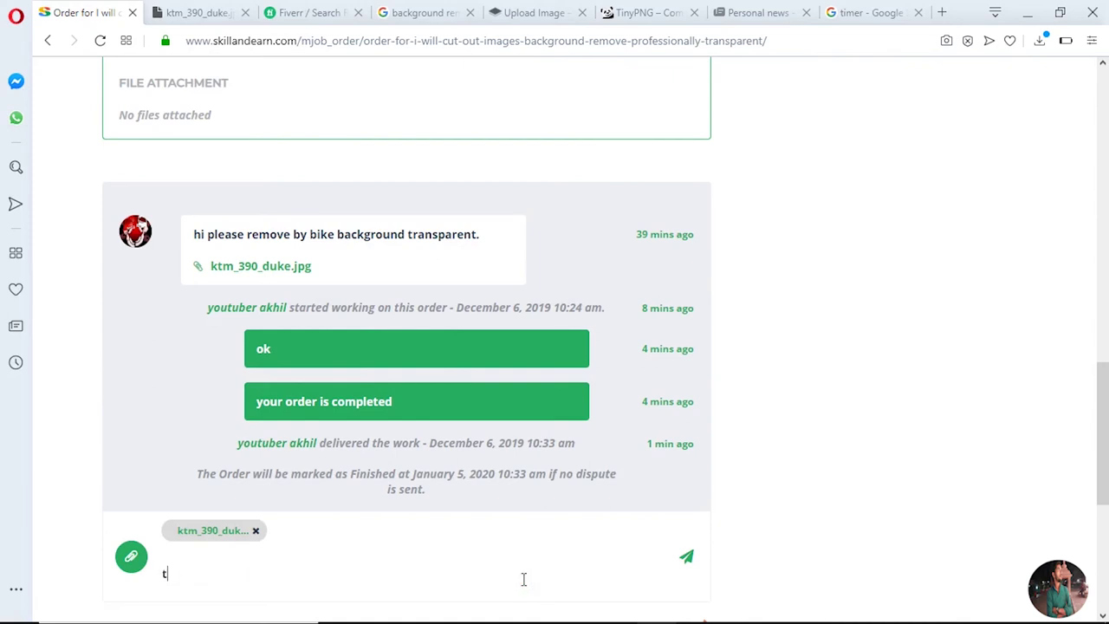
{"action": "type", "text": "his is your file due "}
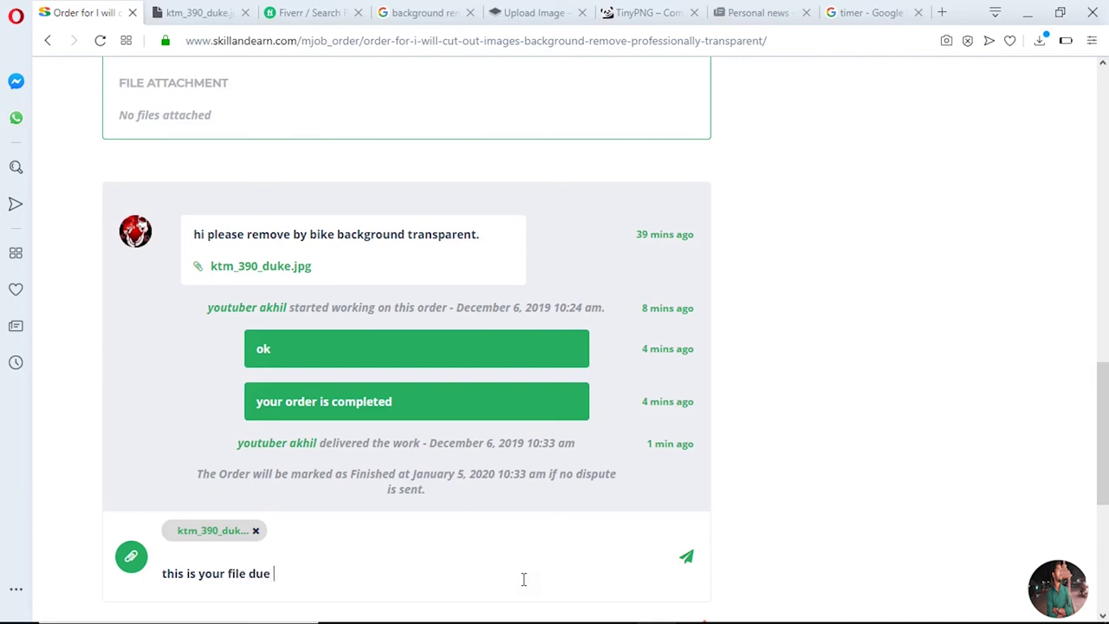
{"action": "type", "text": "to net contt"}
{"action": "key", "text": "BackSpace"}
{"action": "key", "text": "BackSpace"}
{"action": "type", "text": "nection "}
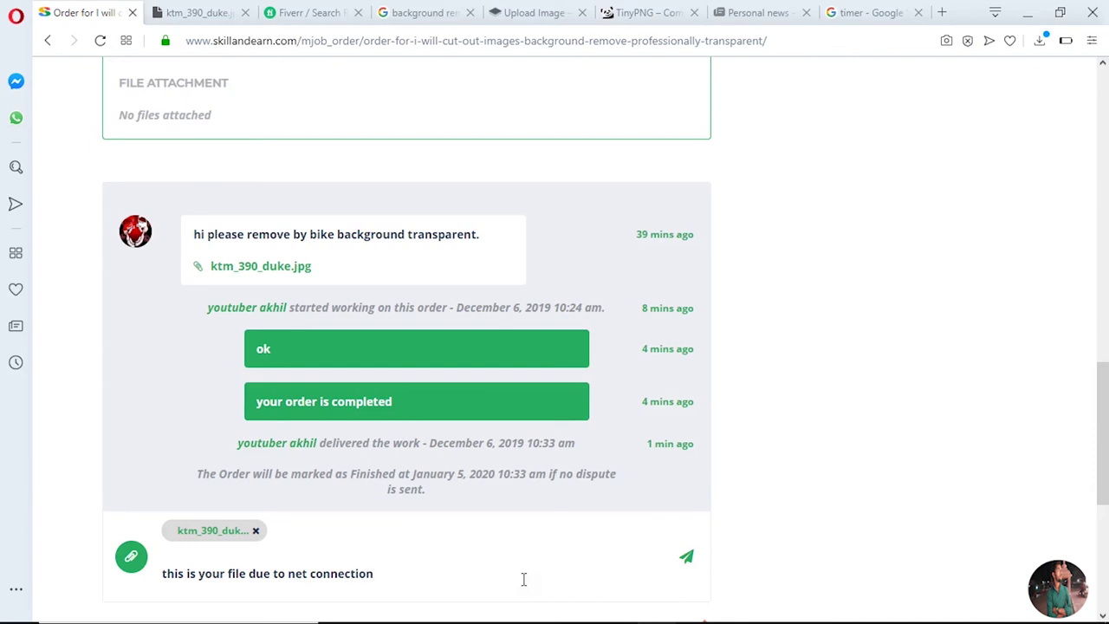
{"action": "type", "text": "is love the is not "}
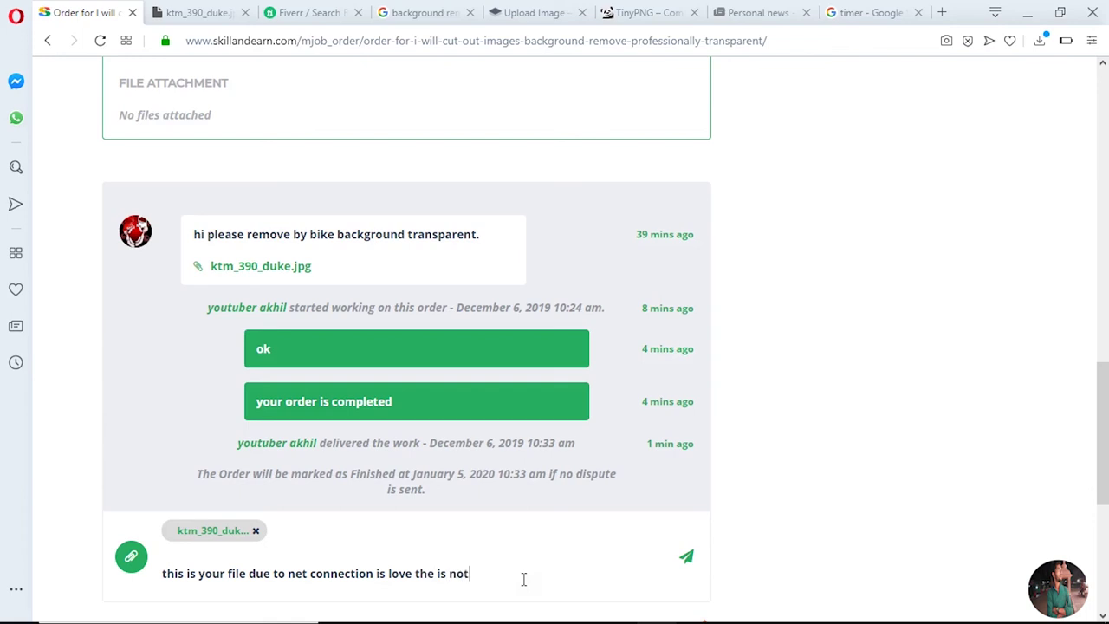
{"action": "type", "text": "attech on deve"}
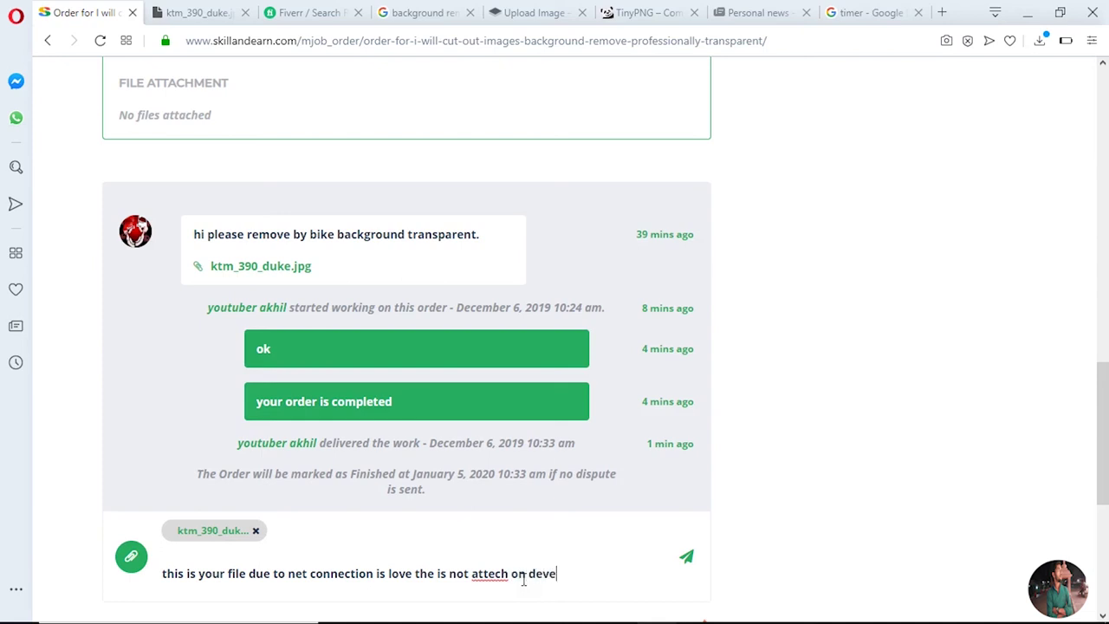
{"action": "type", "text": "lery ."}
{"action": "left_click", "coordinate": [687, 561]}
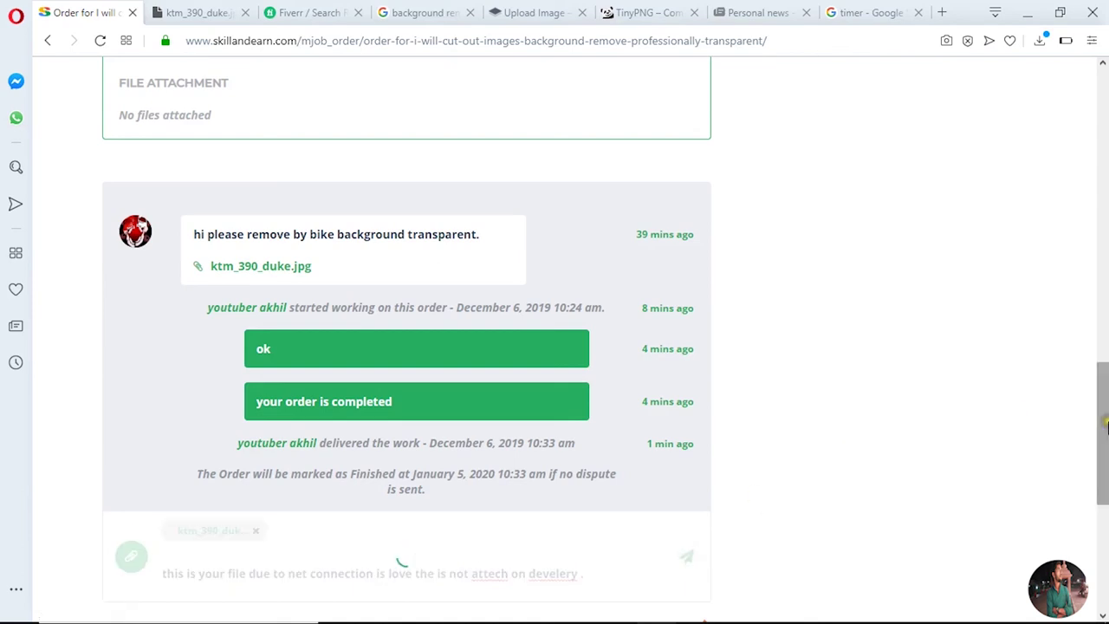
Step: View the sent ktm_390_duke-removebg-preview.png attachment, then close both motorcycle image pages
{"action": "left_click_drag", "start_coordinate": [1104, 421], "coordinate": [1104, 457]}
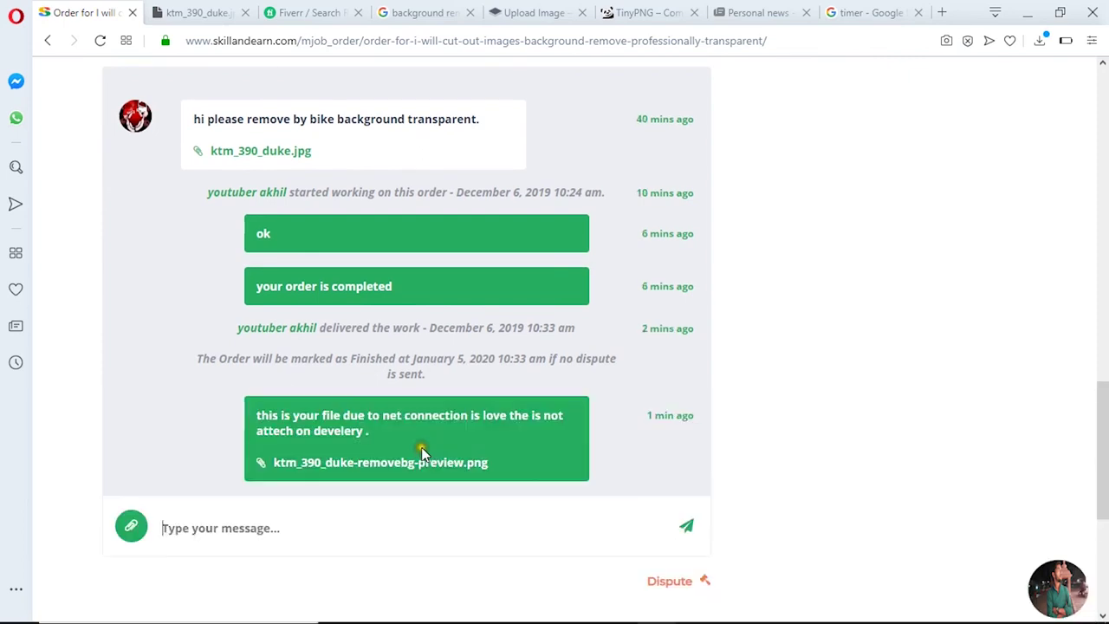
{"action": "left_click", "coordinate": [347, 470]}
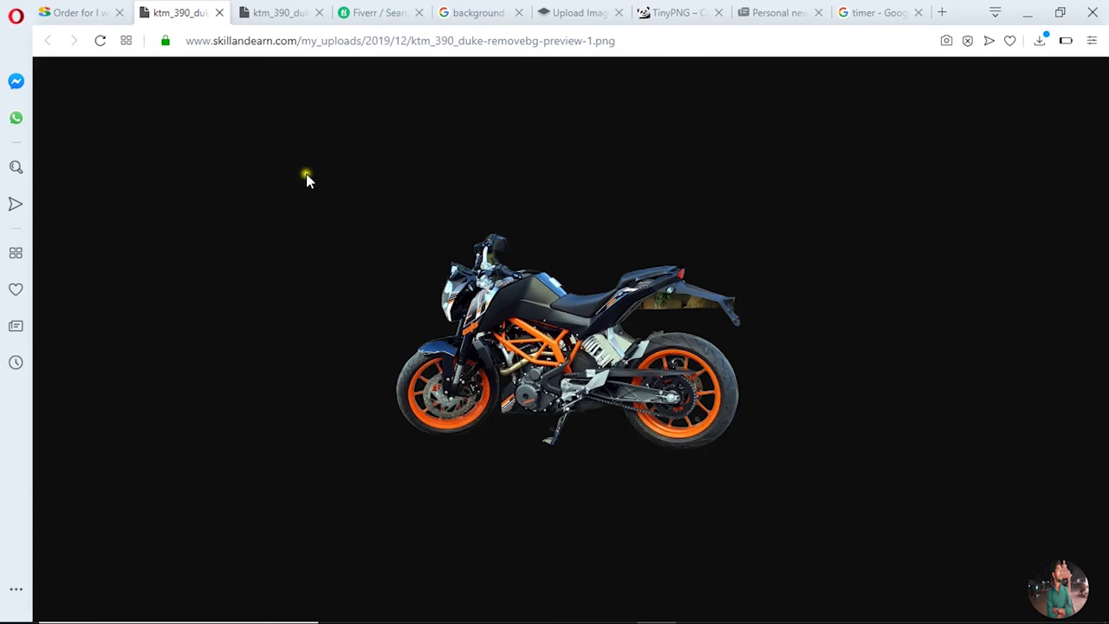
{"action": "left_click", "coordinate": [217, 14]}
{"action": "left_click", "coordinate": [218, 14]}
Step: Write a follow-up message to the buyer in the order conversation, beginning "plese rete my service about your wor"
{"action": "left_click_drag", "start_coordinate": [1104, 407], "coordinate": [1104, 470]}
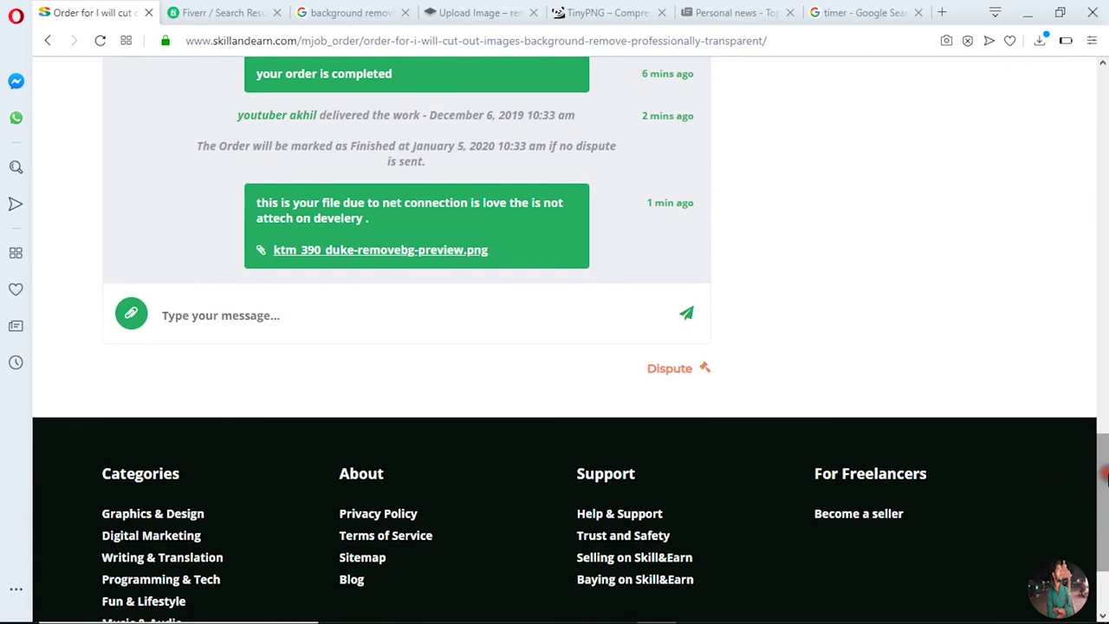
{"action": "left_click", "coordinate": [526, 321]}
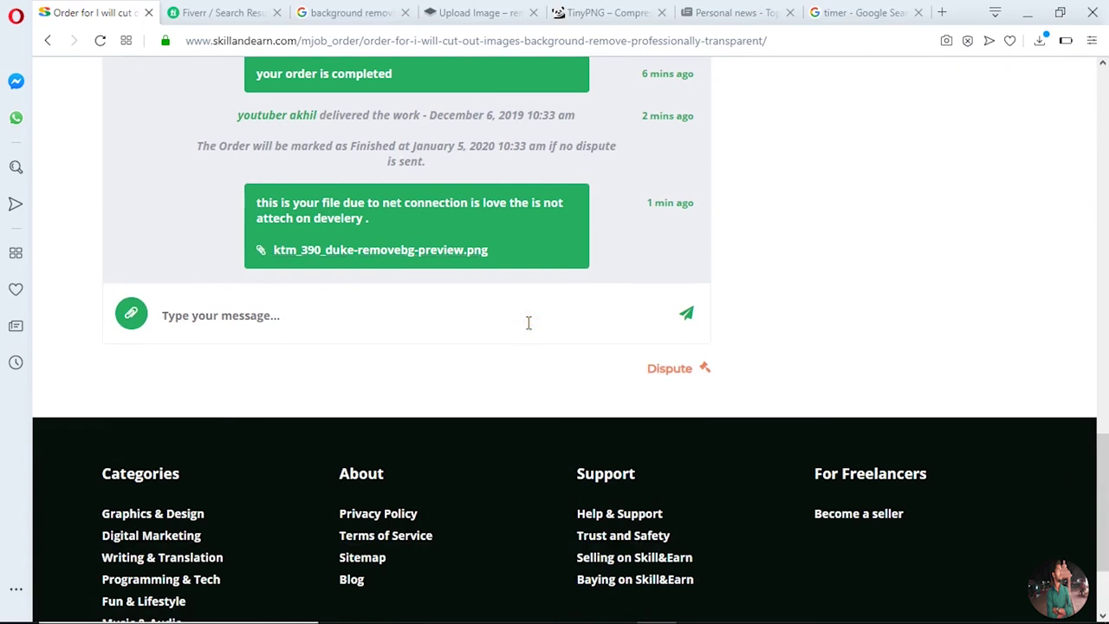
{"action": "type", "text": "plese "}
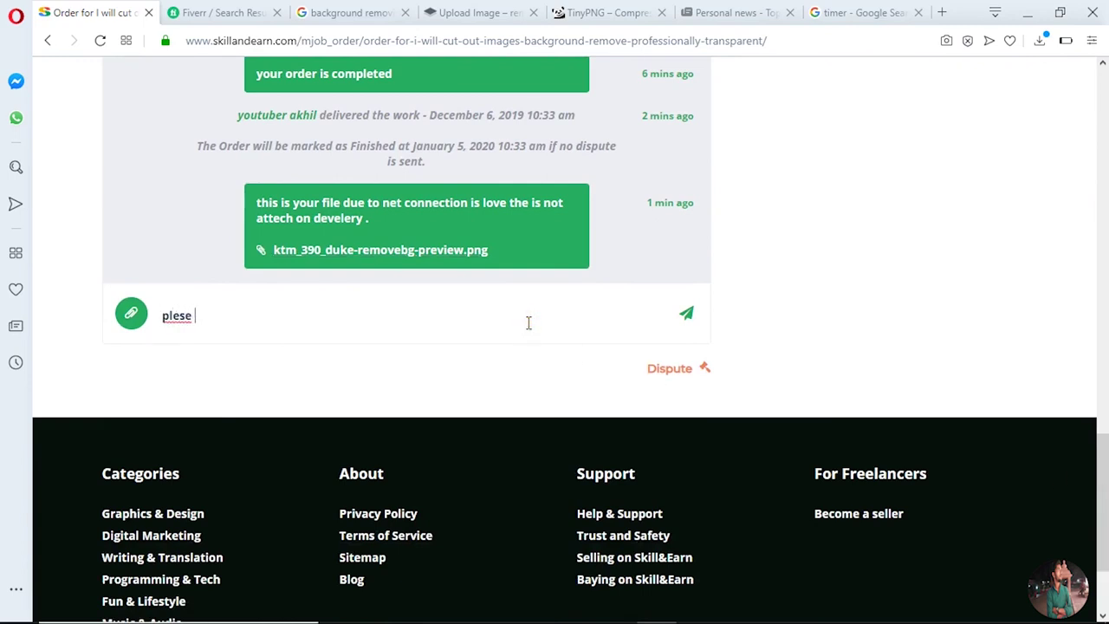
{"action": "type", "text": "rete my service"}
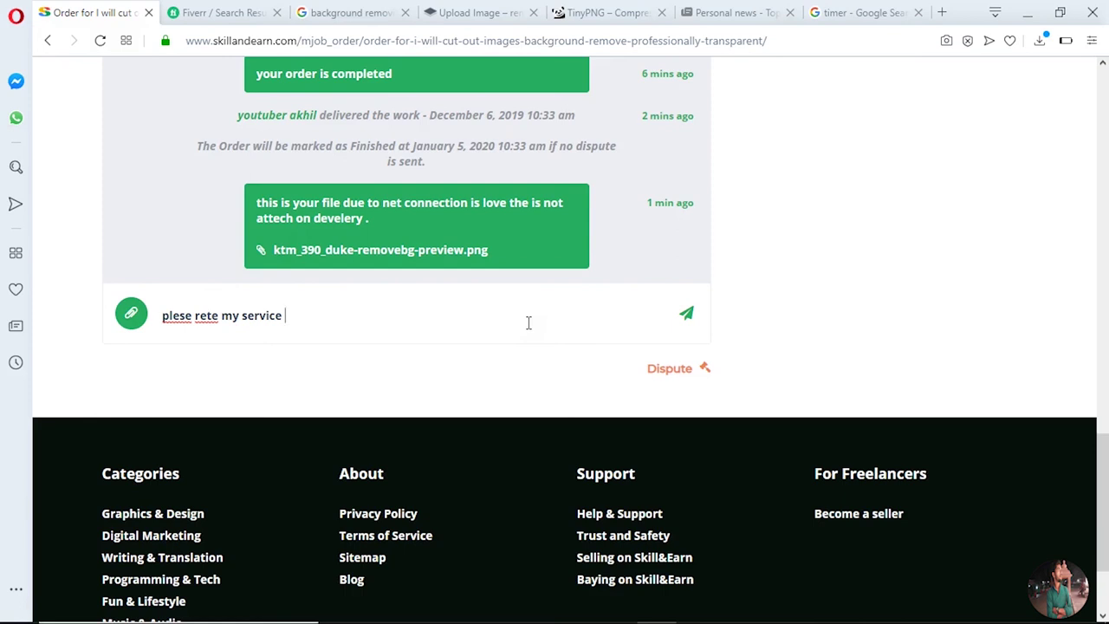
{"action": "type", "text": "about yo"}
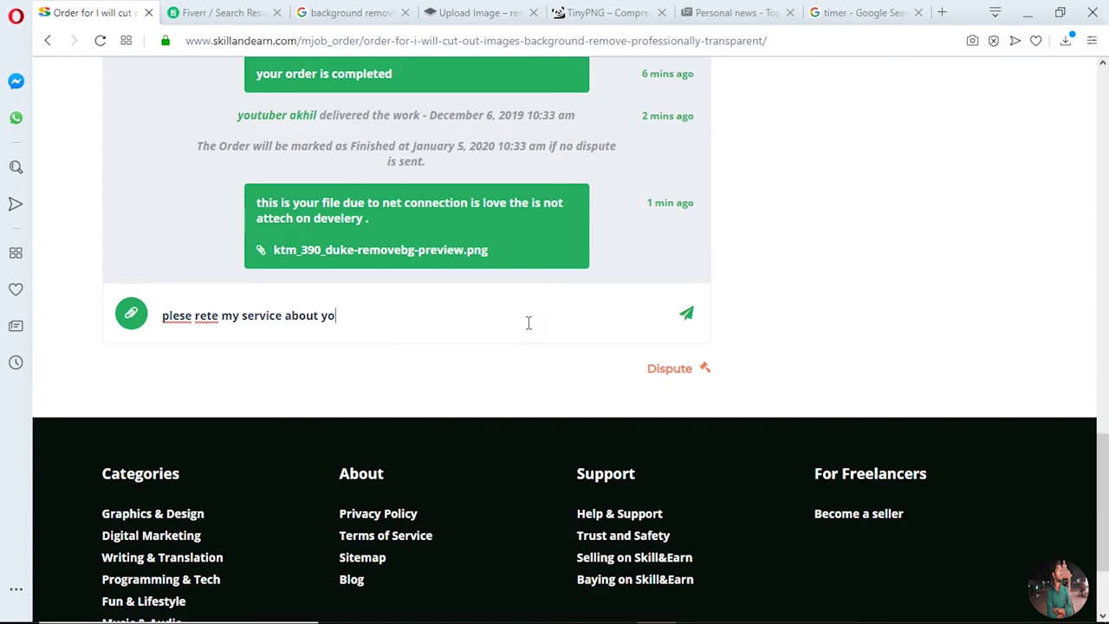
{"action": "type", "text": "ur wor"}
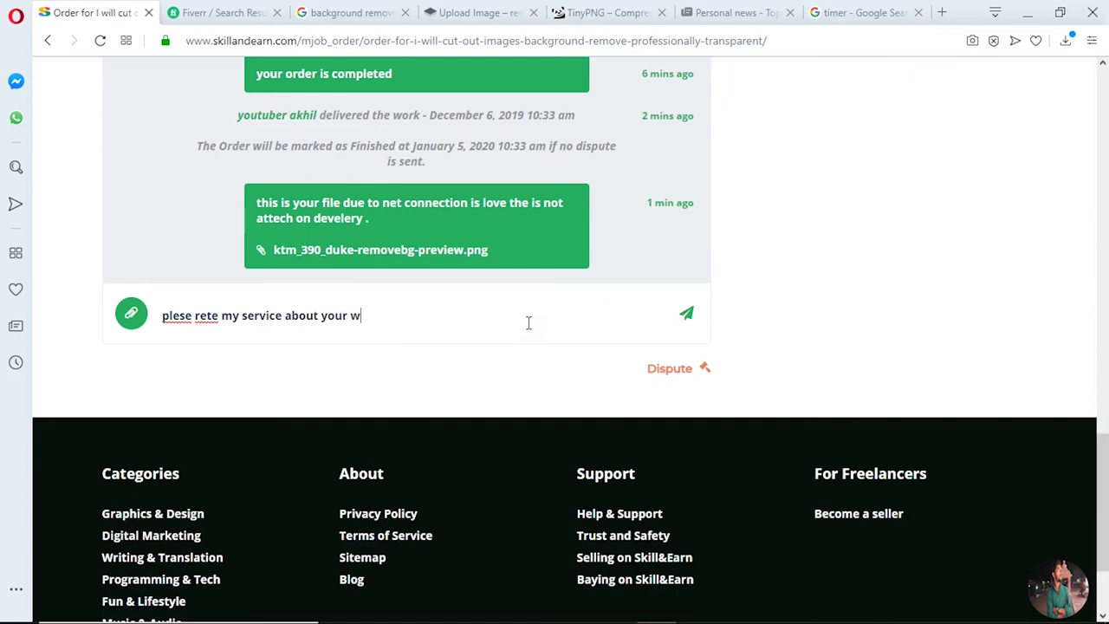